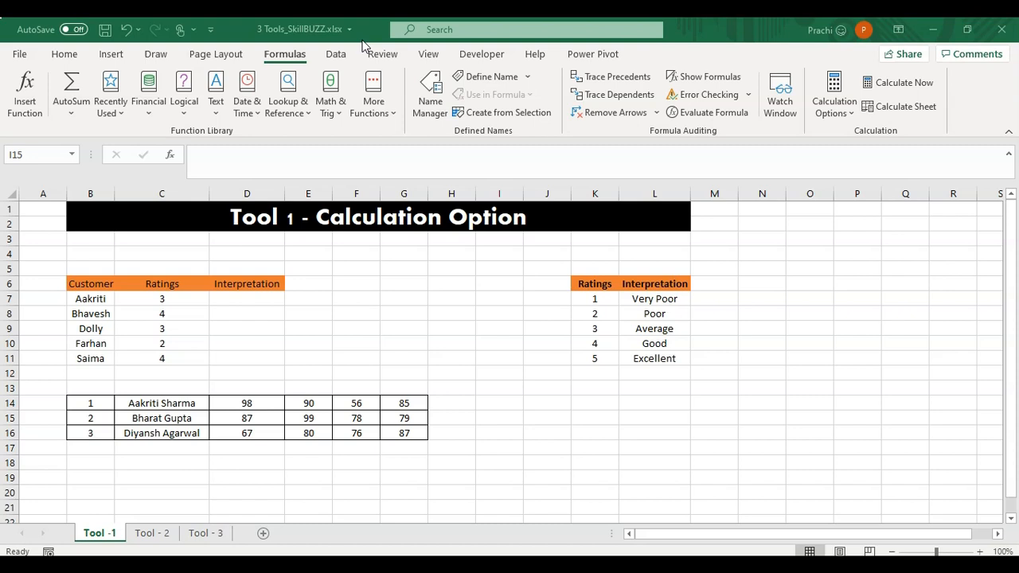
Step: Enter =SUM(D14:G14) in H14 and fill the formula down to H16
left_click(434, 397)
left_click(435, 396)
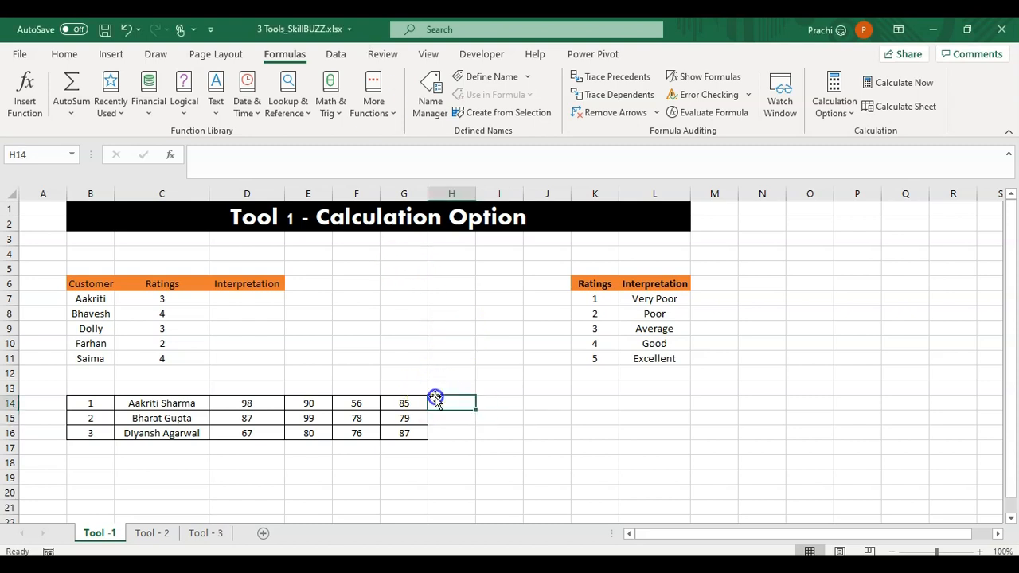
type("=sum(")
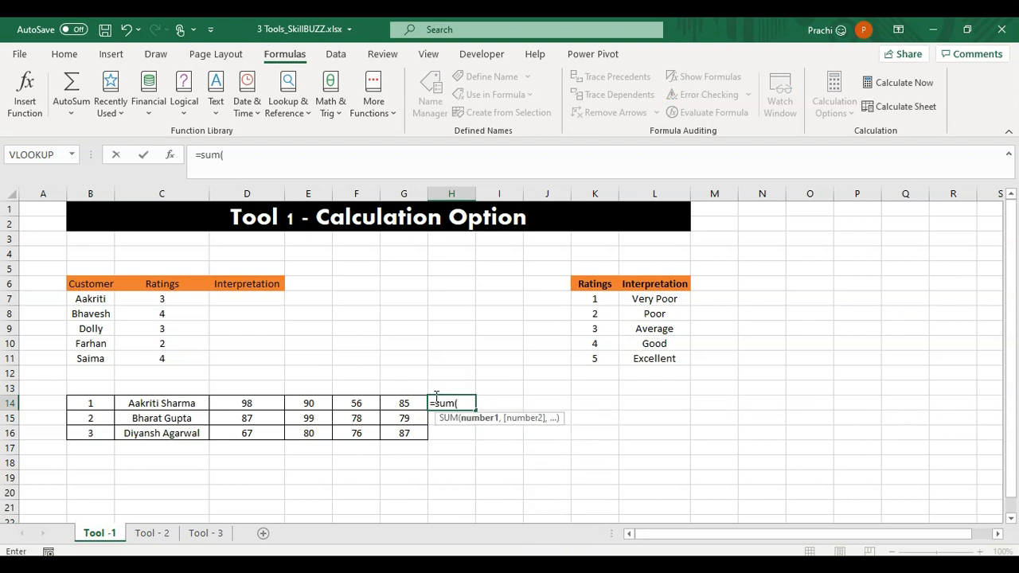
left_click_drag(256, 401, 406, 404)
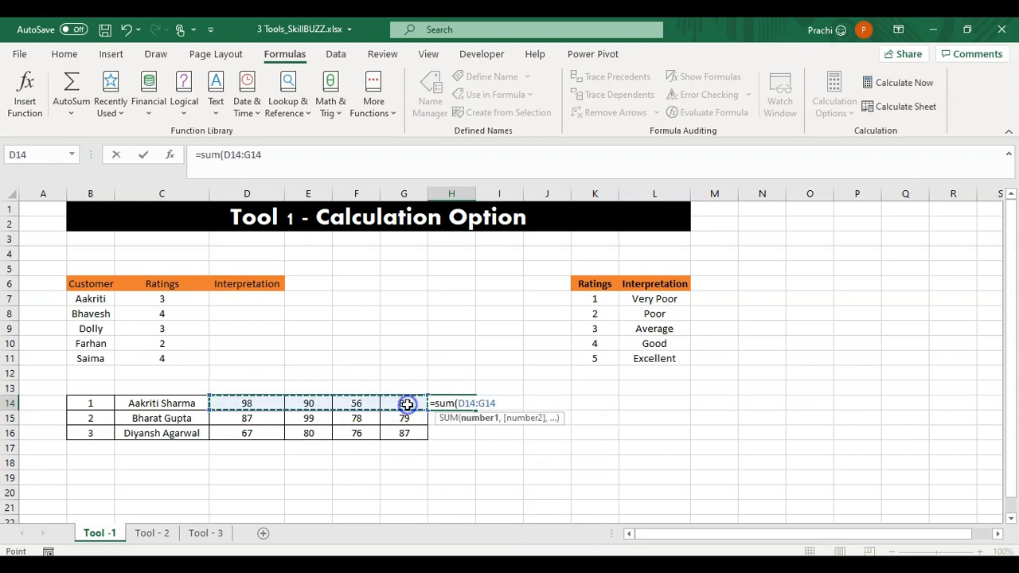
type(")")
key("Return")
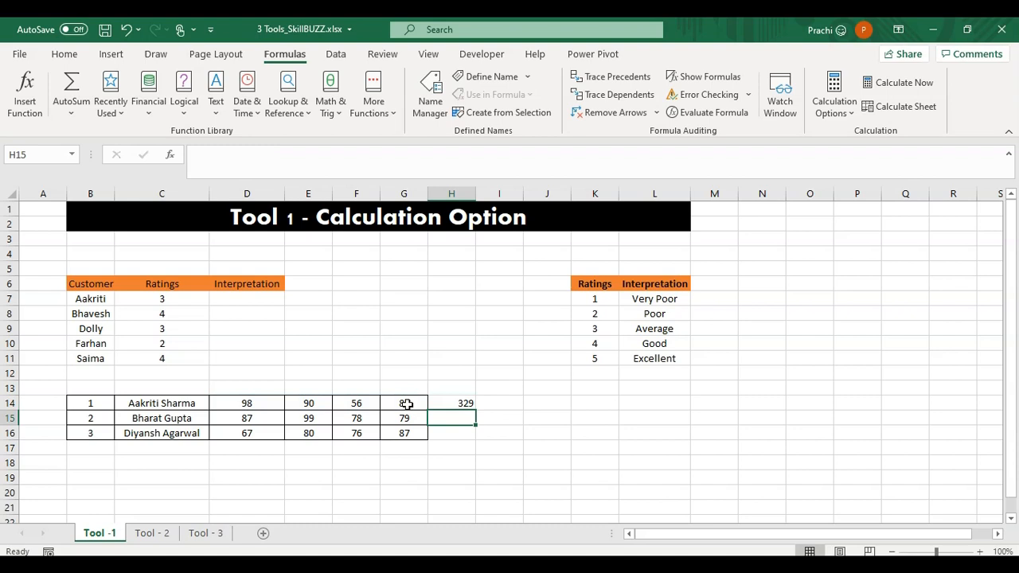
left_click(450, 404)
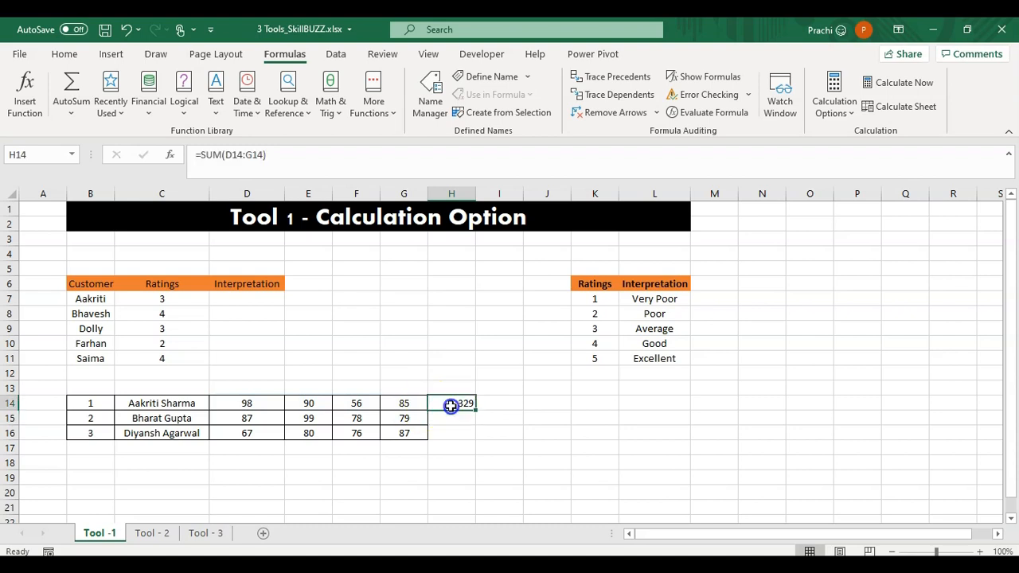
left_click_drag(475, 412, 464, 437)
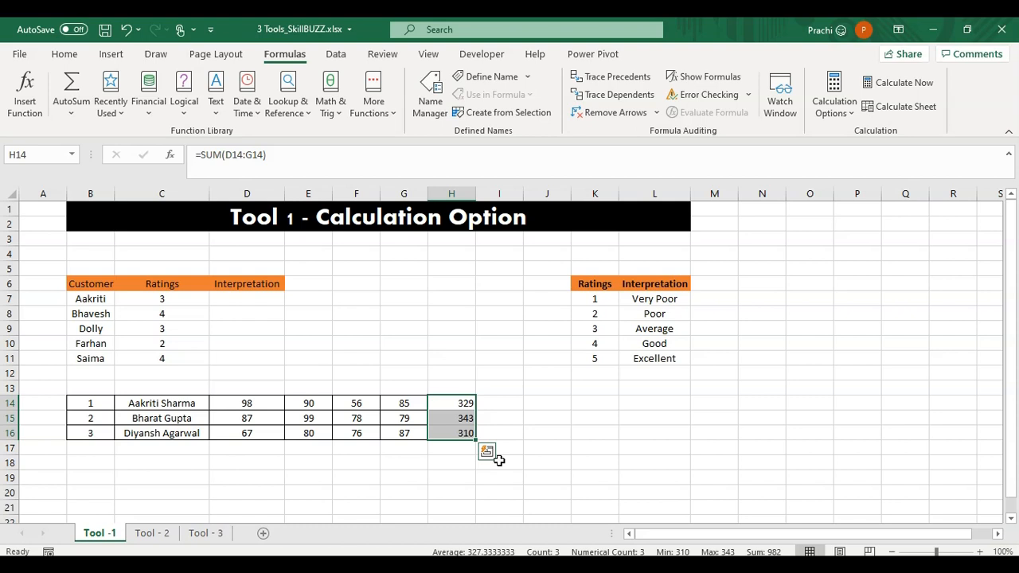
Step: Clear the SUM formulas from column H, emptying cells H14:H19
key("F2")
key("BackSpace")
key("BackSpace")
key("BackSpace")
key("BackSpace")
key("BackSpace")
key("BackSpace")
key("BackSpace")
key("BackSpace")
key("BackSpace")
key("BackSpace")
key("BackSpace")
key("BackSpace")
key("BackSpace")
left_click(533, 446)
left_click_drag(464, 403, 464, 475)
key("Delete")
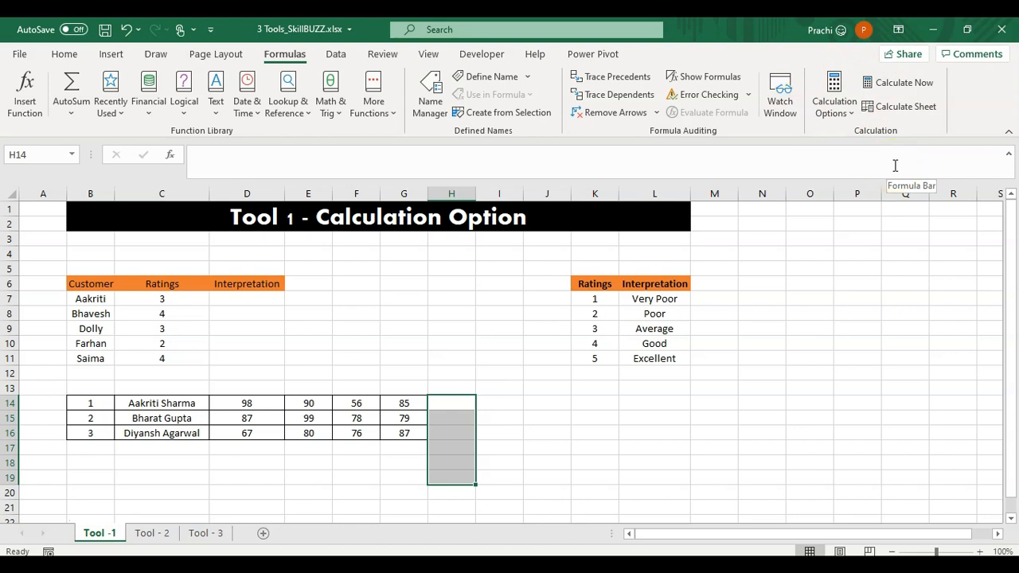
Step: Set the workbook's calculation mode to Manual and enter =SUM(D14:G14) in H14
left_click(840, 114)
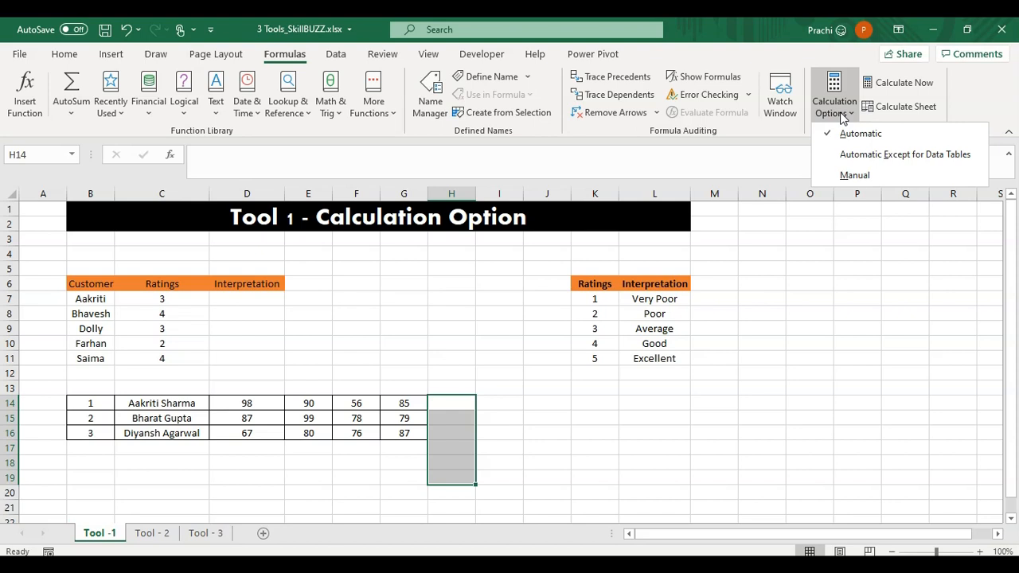
left_click(847, 172)
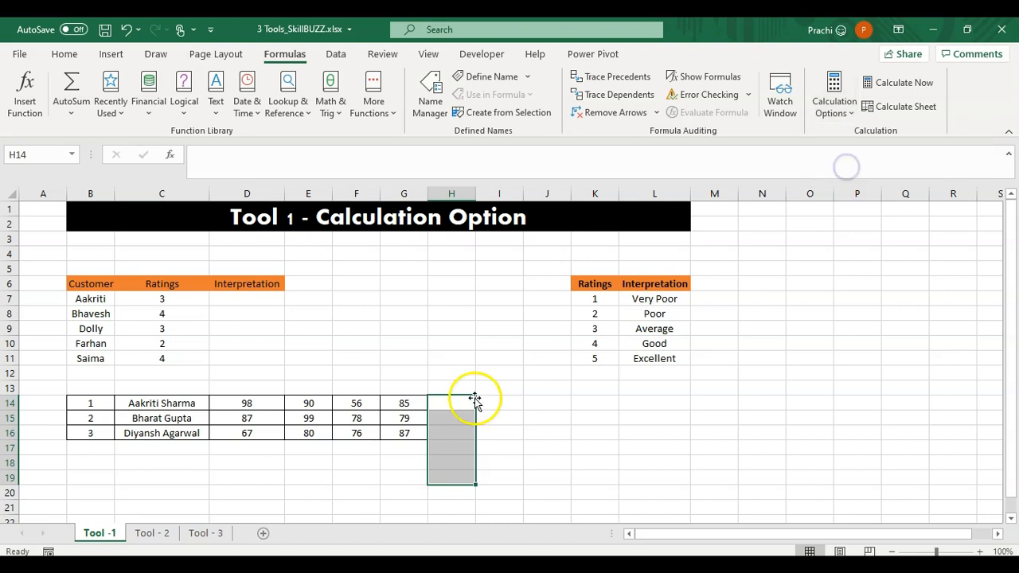
left_click(446, 399)
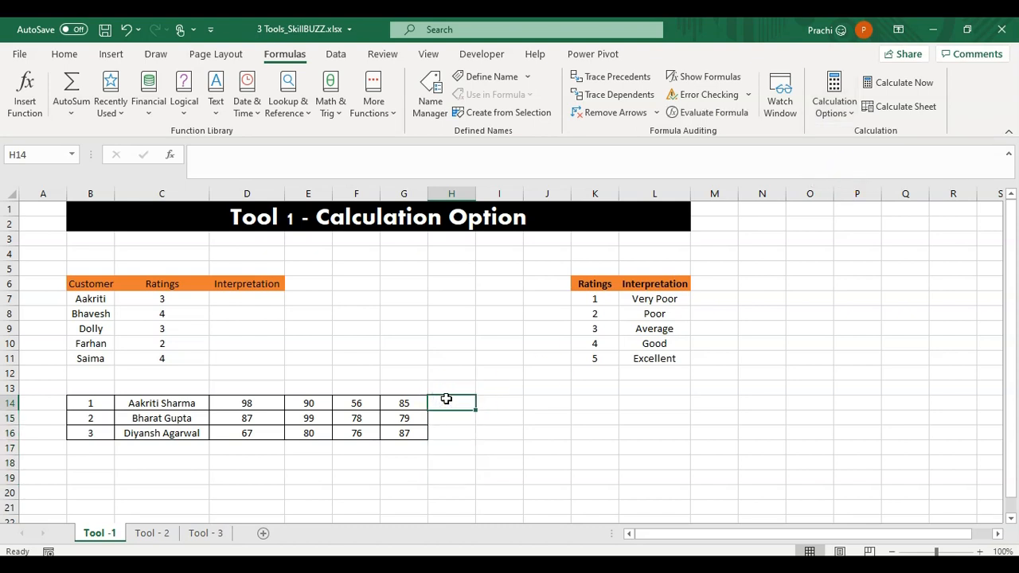
type("=sum(")
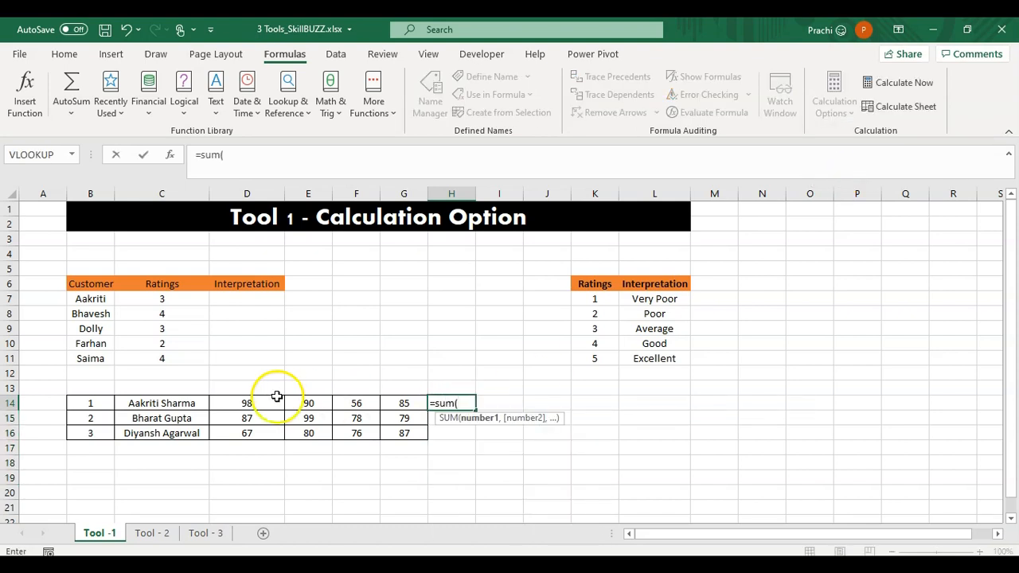
left_click_drag(257, 398, 417, 404)
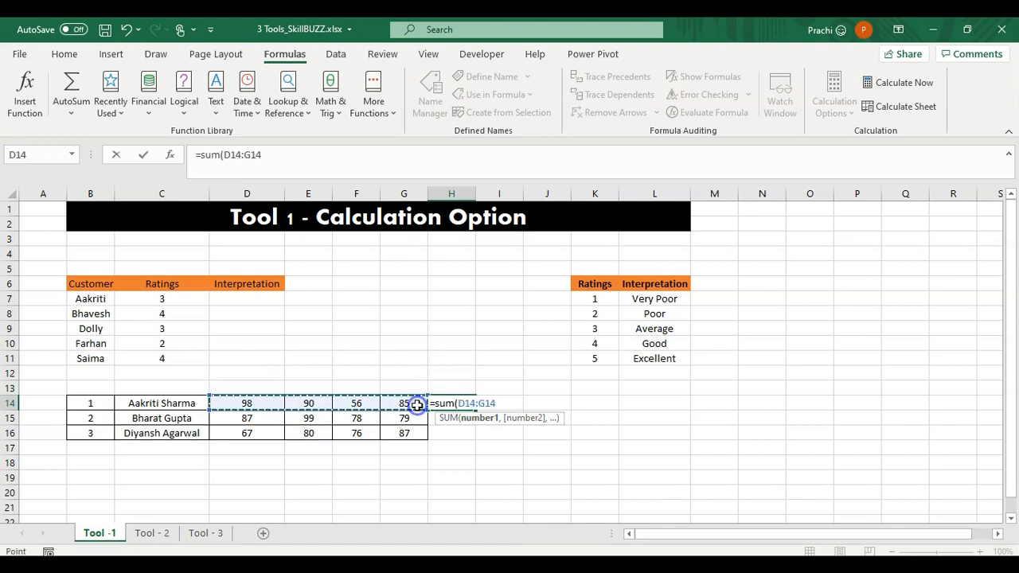
key("Return")
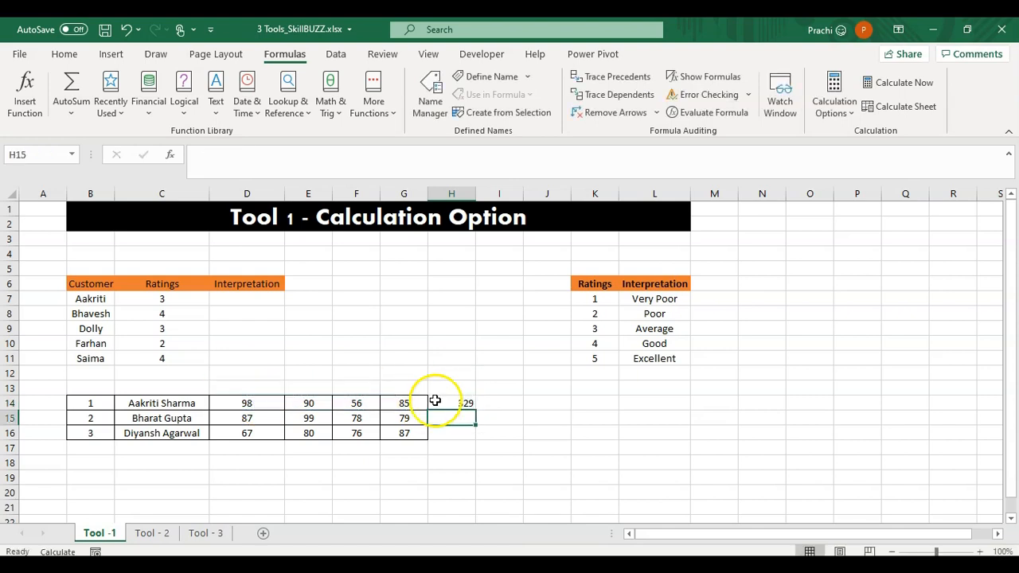
Step: Fill the SUM formula from H14 down to H16 under manual calculation
left_click(442, 401)
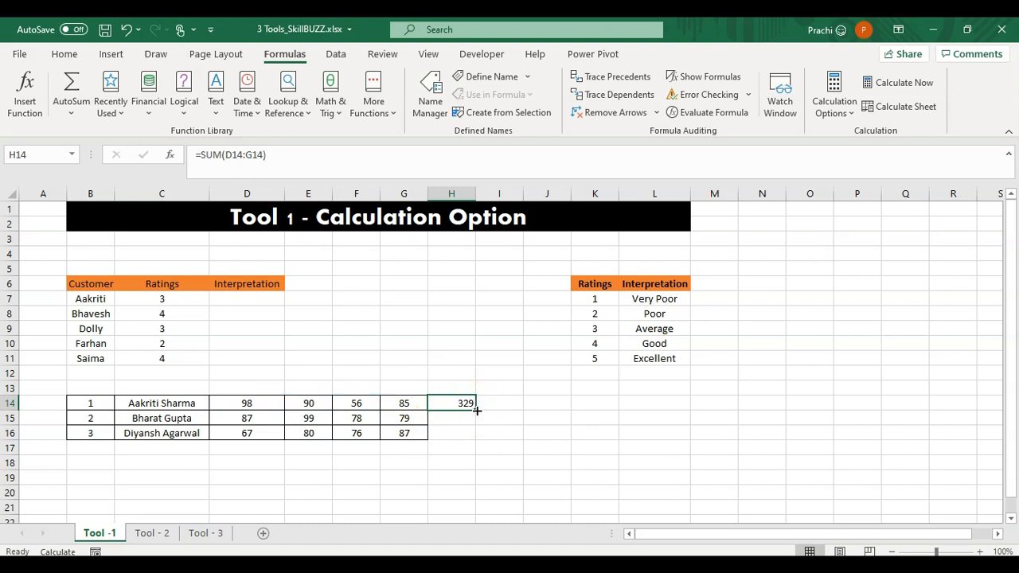
left_click_drag(477, 410, 470, 446)
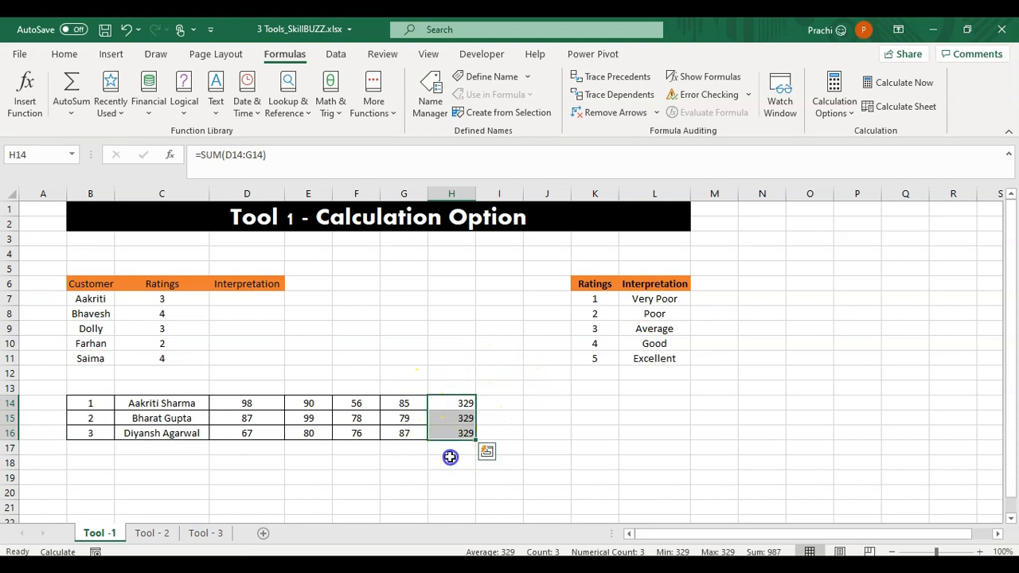
left_click(450, 458)
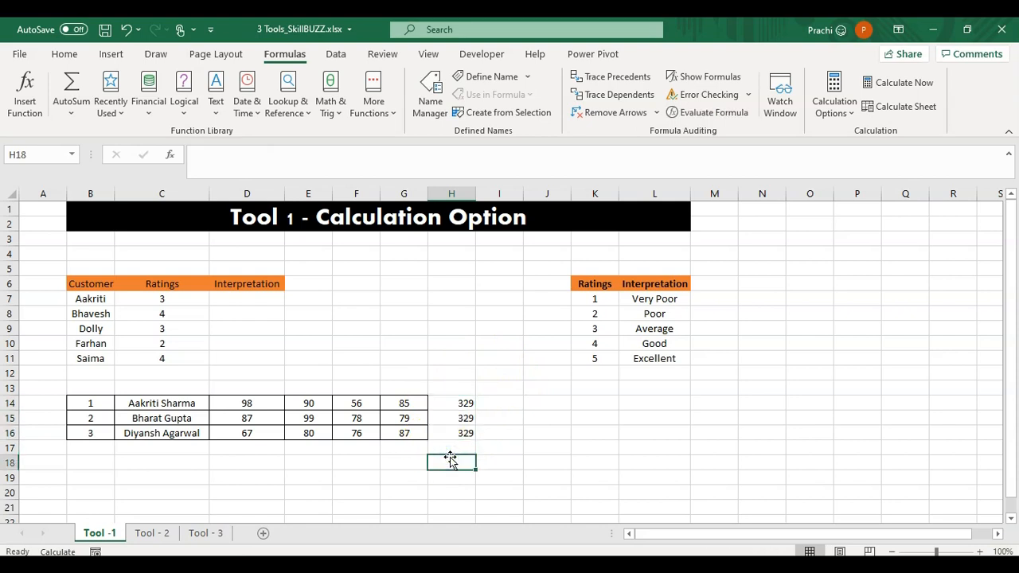
Step: Check the range referenced by each SUM formula in H14:H16 and recalculate the whole workbook
left_click(443, 417)
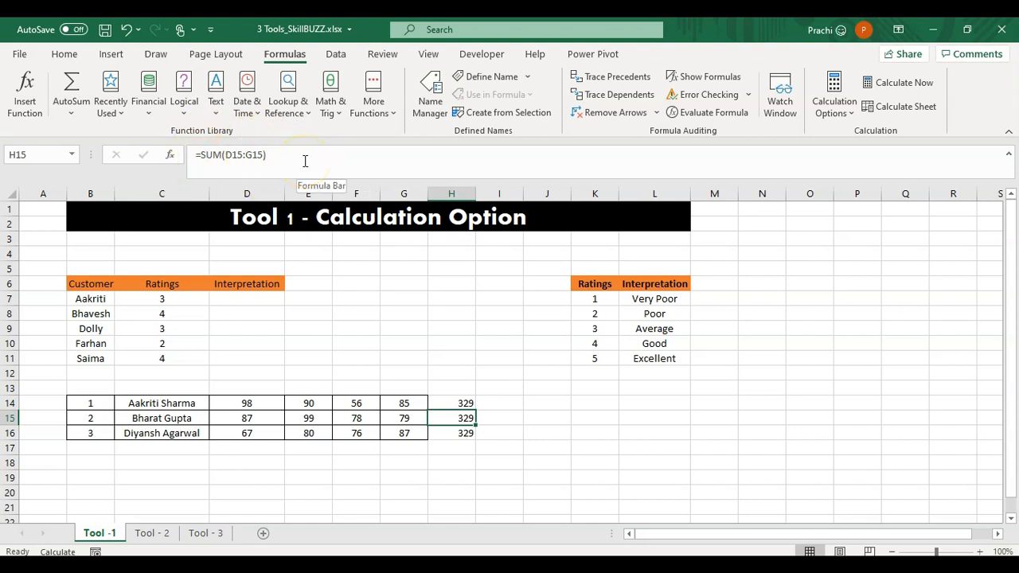
left_click(453, 402)
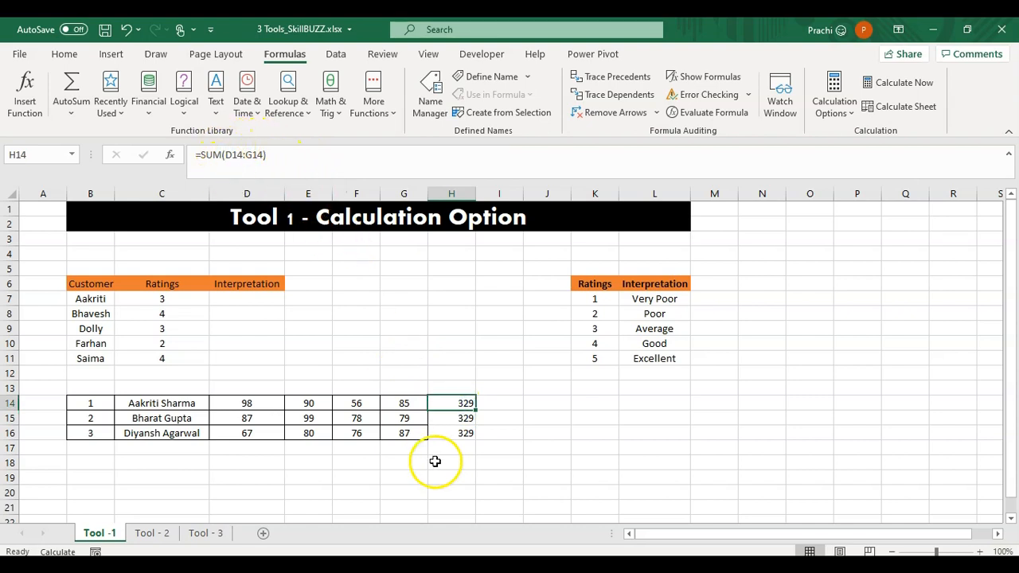
left_click(446, 417)
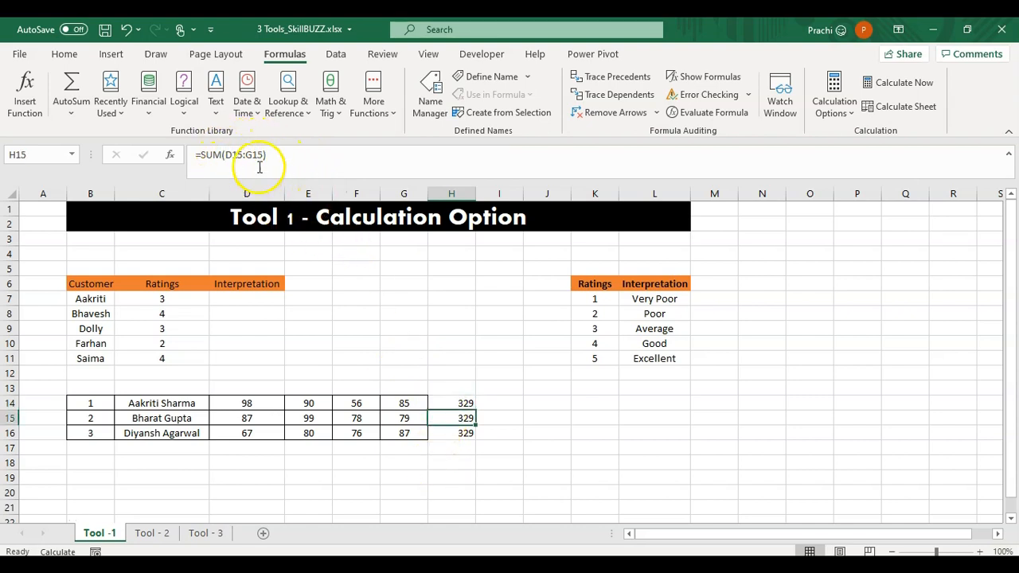
left_click(451, 439)
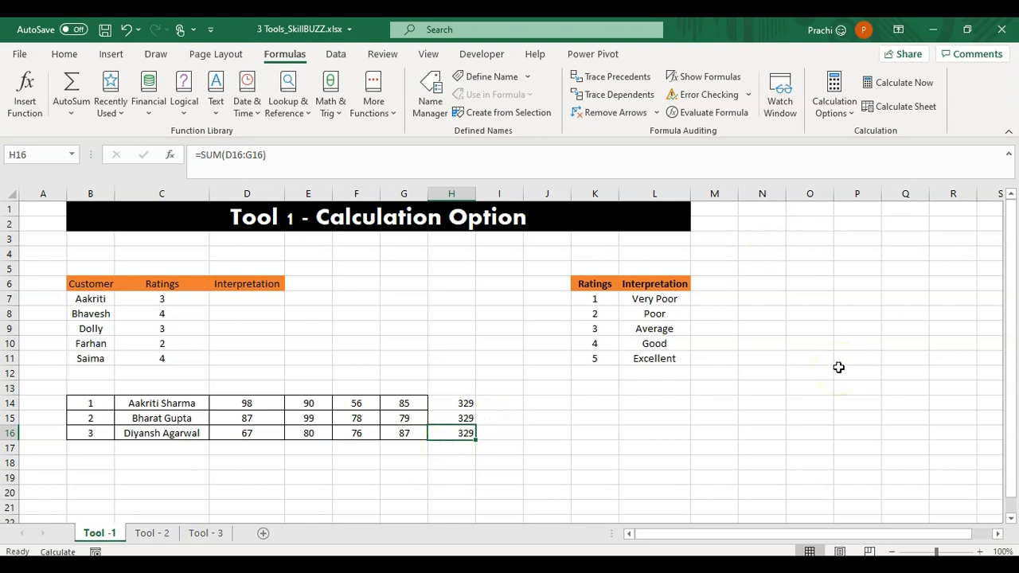
left_click(919, 85)
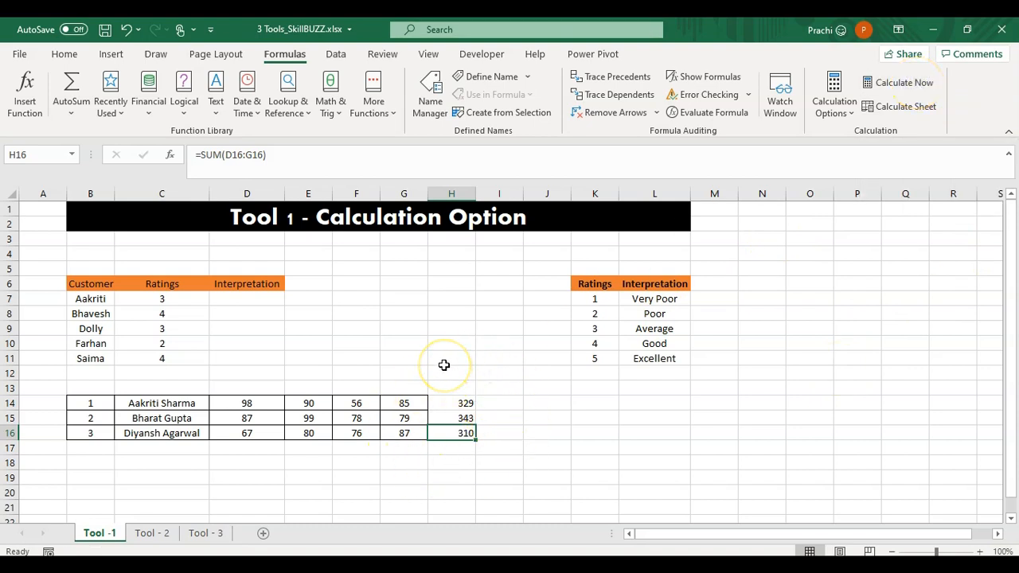
Step: Undo and repeat the fill of H14's formula down to H16, and recalculate only the active sheet
key("ctrl+z")
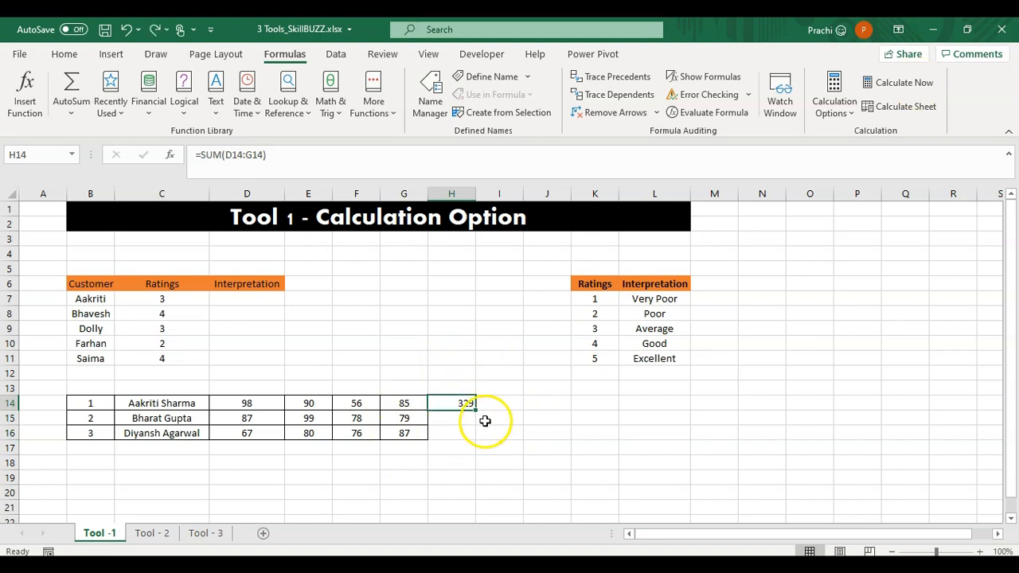
left_click_drag(475, 410, 469, 438)
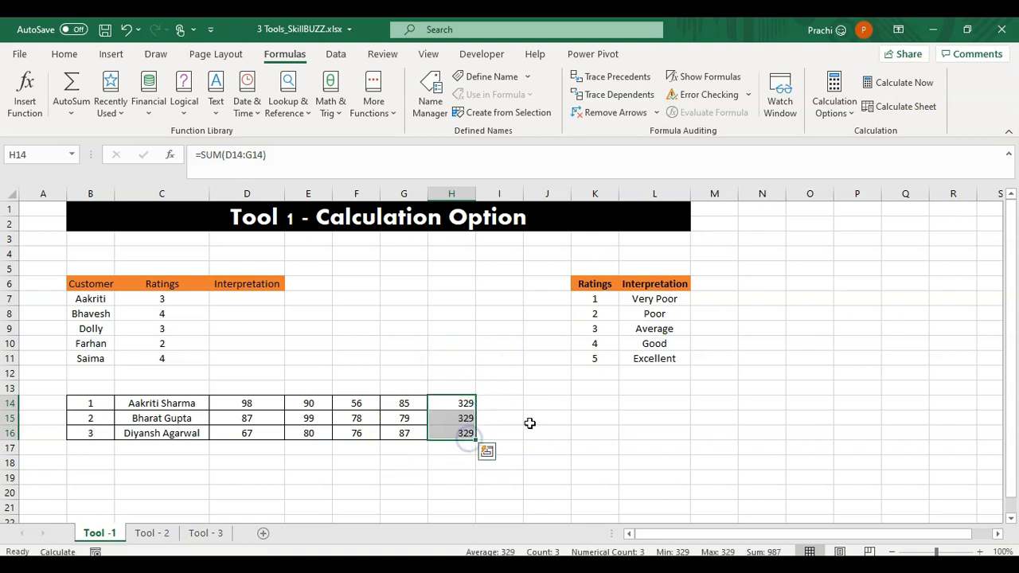
left_click(535, 418)
left_click(919, 110)
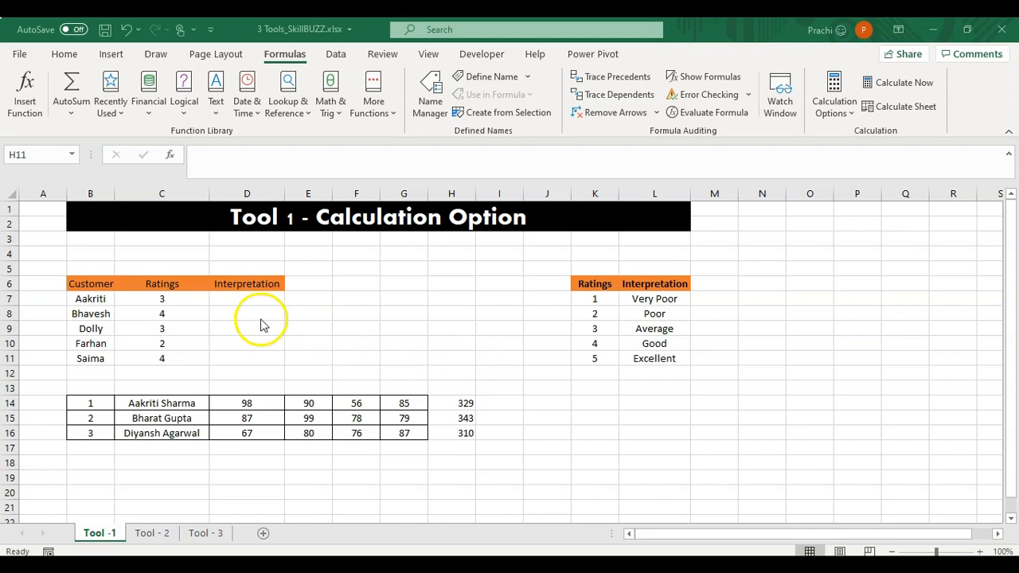
Step: Enter a VLOOKUP in D7 that looks up C7 in K6:L11 and returns column 2
left_click(213, 300)
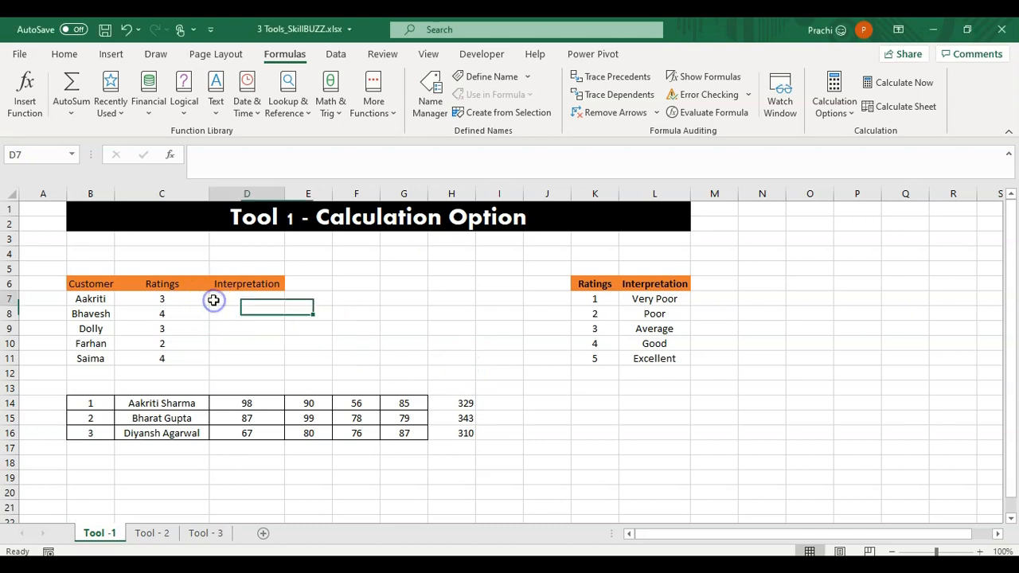
type("=vlookup(")
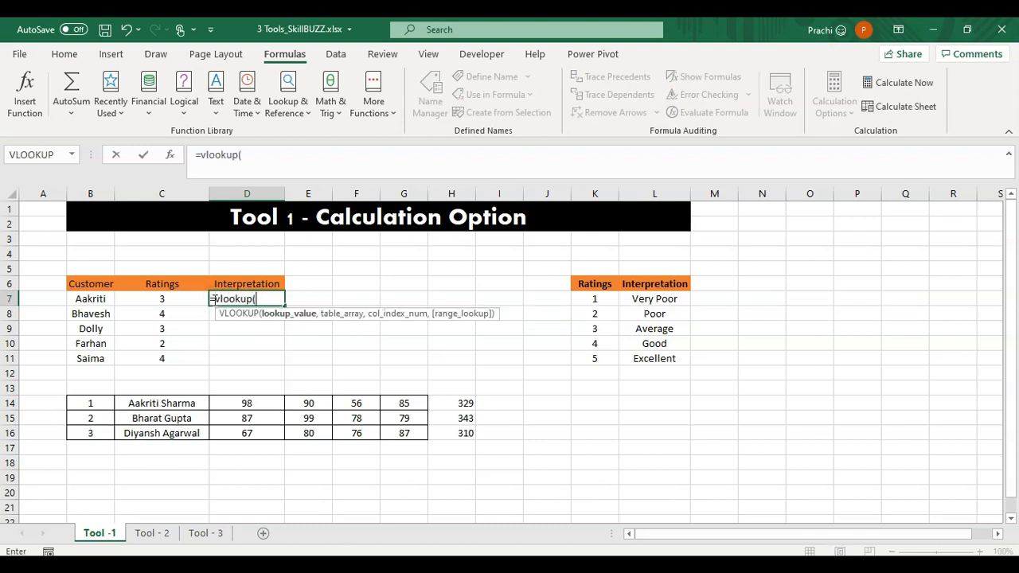
left_click(164, 299)
type(",")
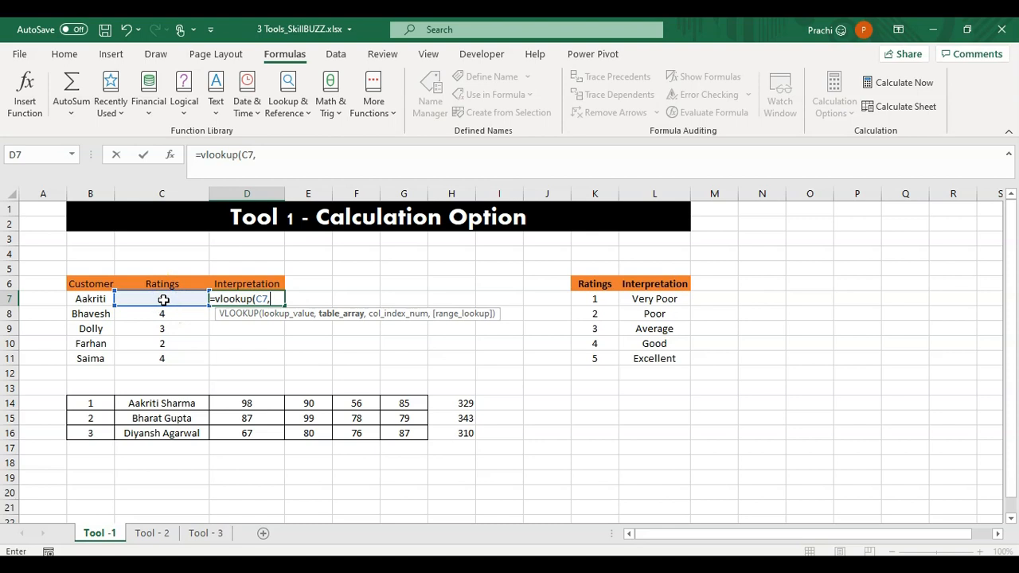
left_click_drag(593, 284, 661, 358)
type(",")
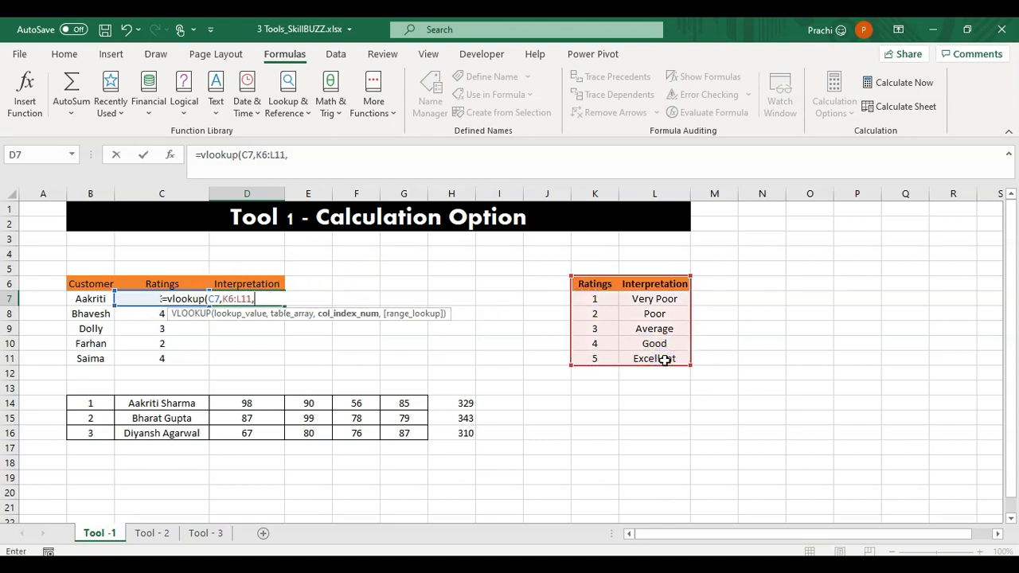
type("2")
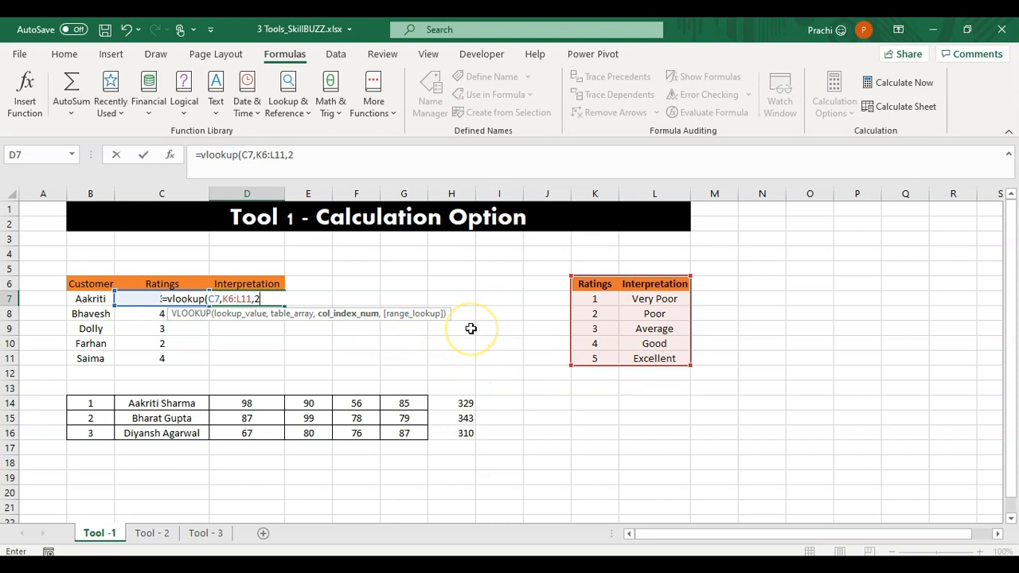
key("Return")
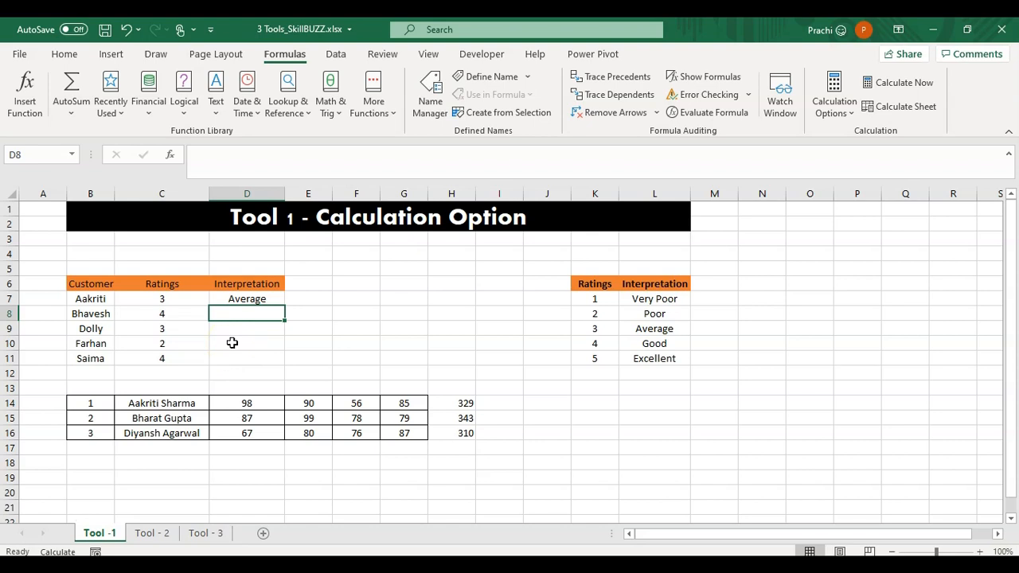
Step: Make the table range in D7's VLOOKUP formula absolute as $K$6:$L$11
left_click(237, 299)
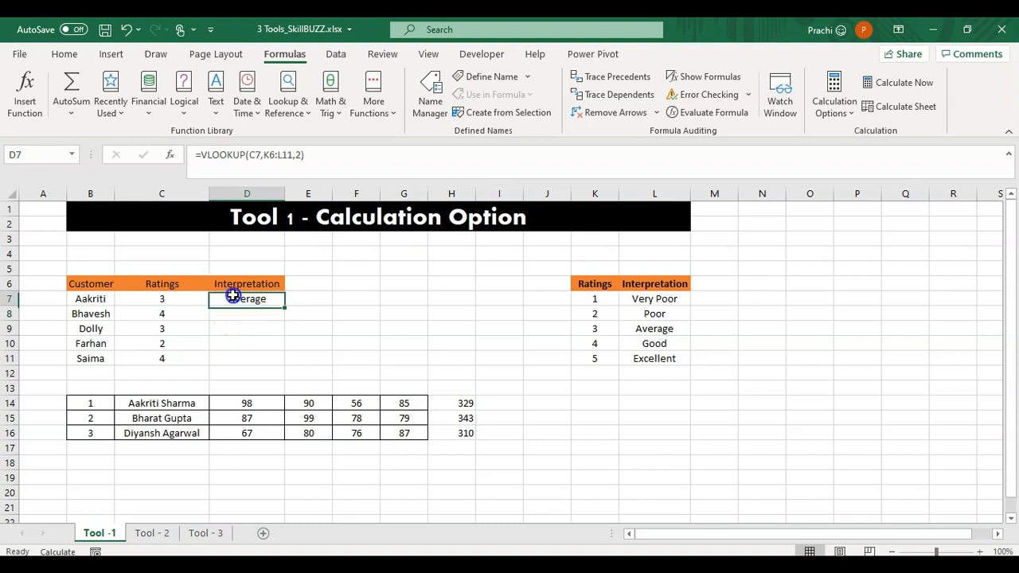
left_click_drag(290, 157, 264, 155)
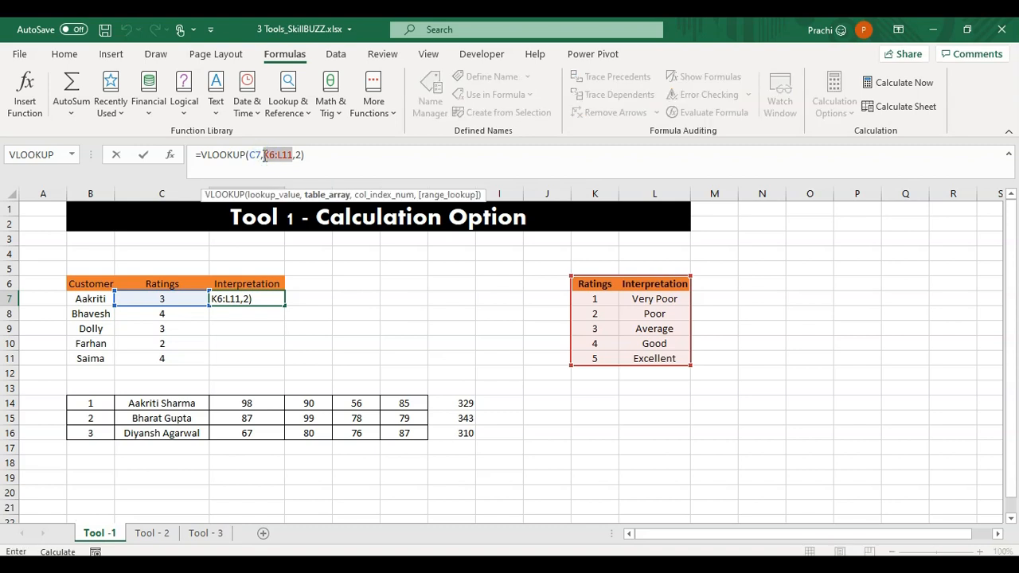
key("F4")
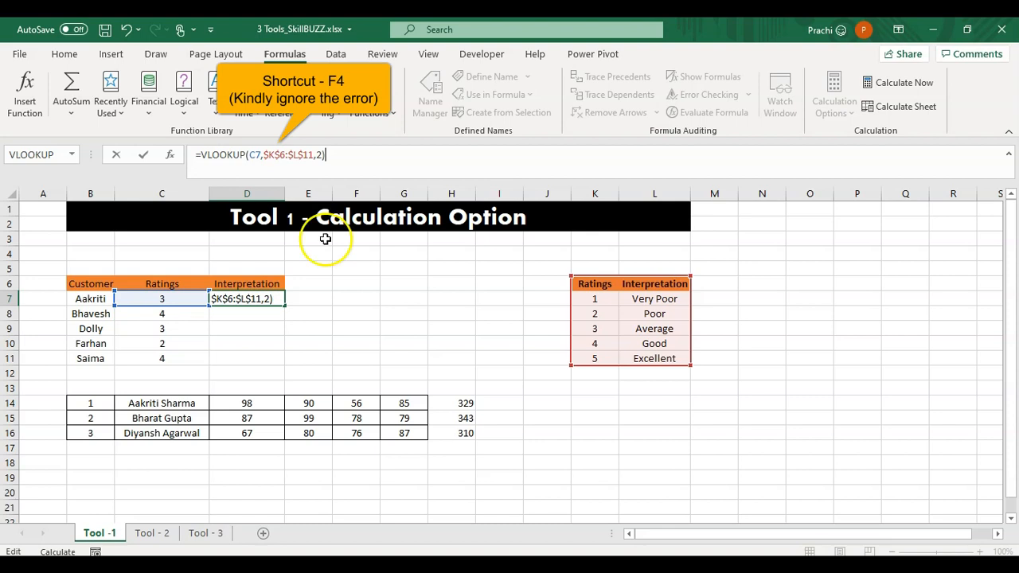
key("Return")
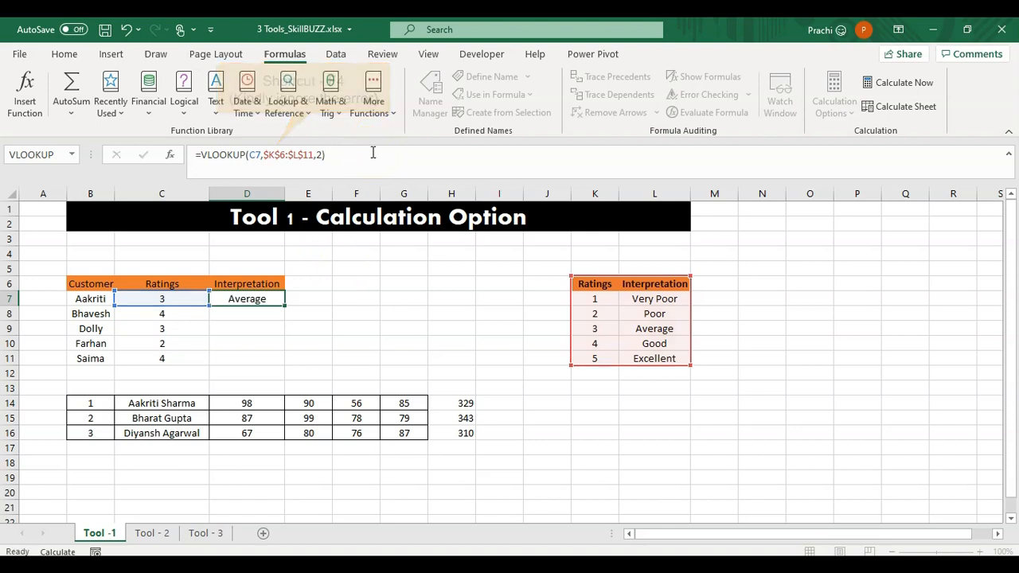
left_click(261, 298)
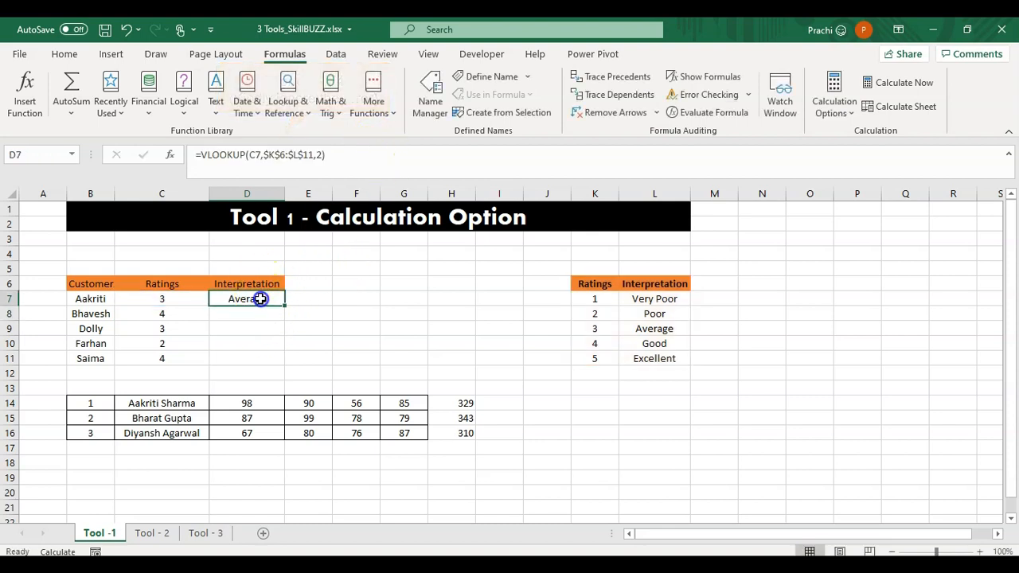
Step: Fill D7's VLOOKUP formula down to D11 and recalculate the workbook
left_click_drag(284, 306, 274, 367)
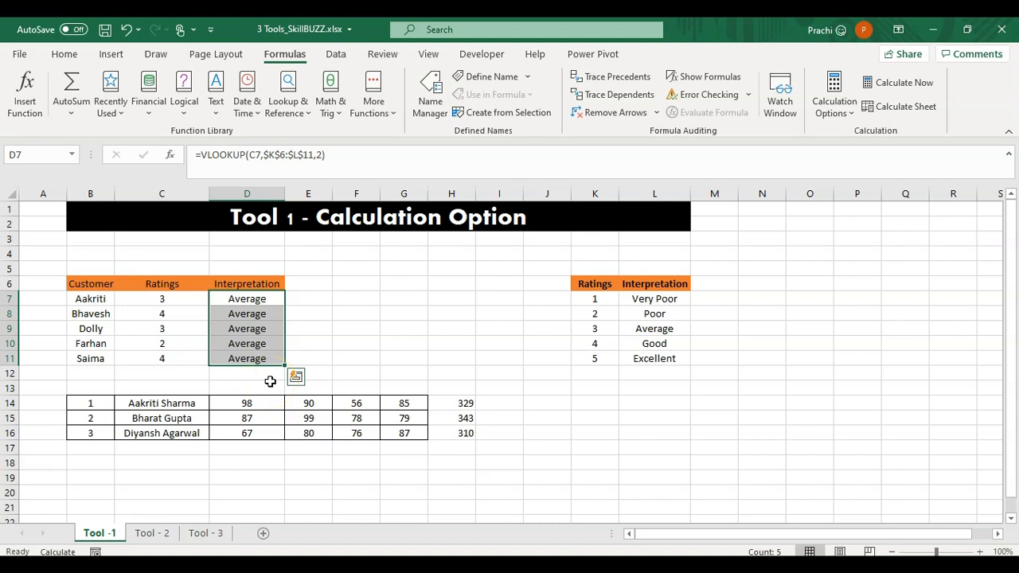
left_click(891, 85)
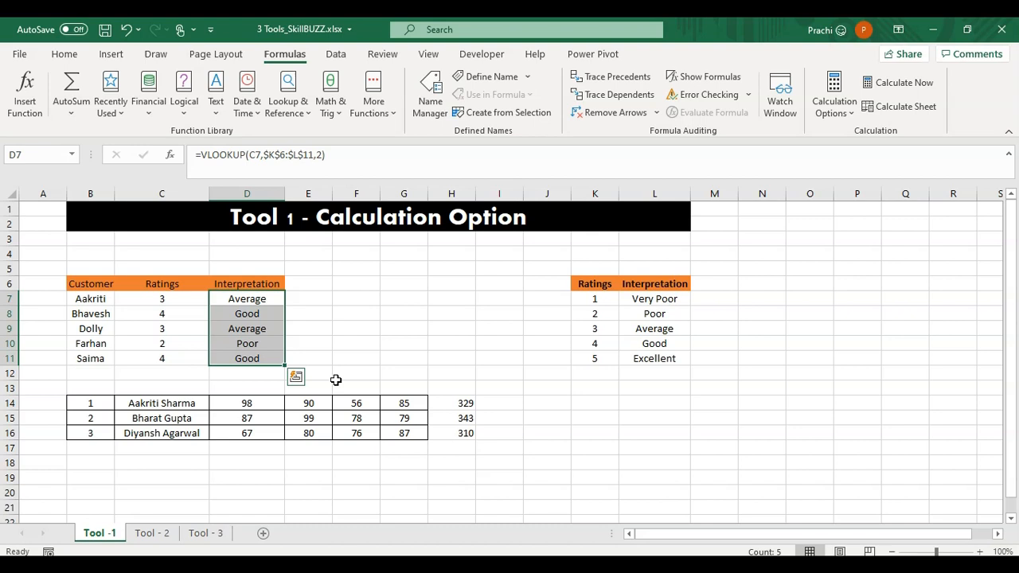
Step: Go to the Tool - 2 sheet and select the Name column from its header in C5 down to C73
left_click(147, 533)
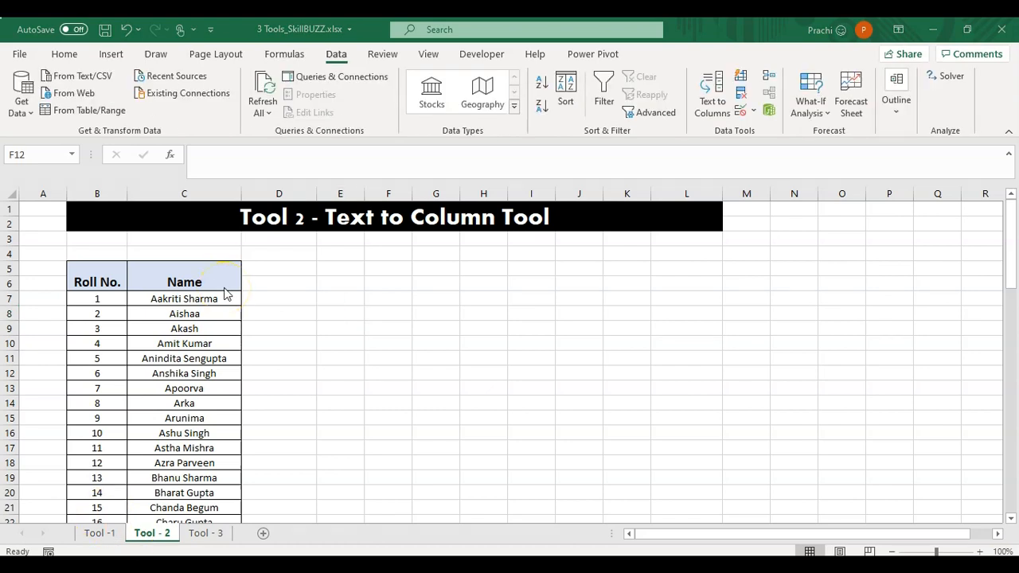
left_click(187, 272)
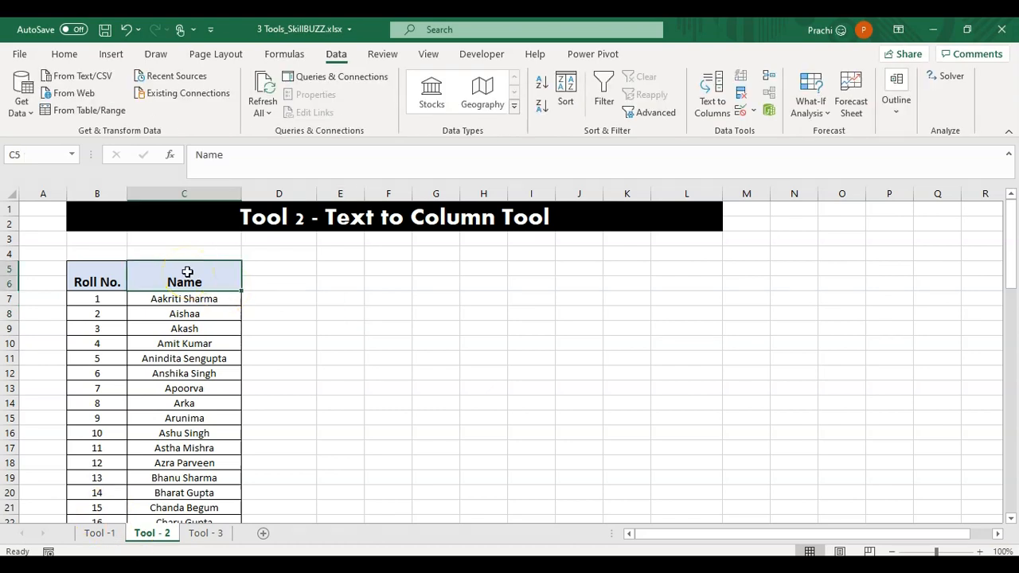
key("shift+Down")
key("ctrl+shift+Down")
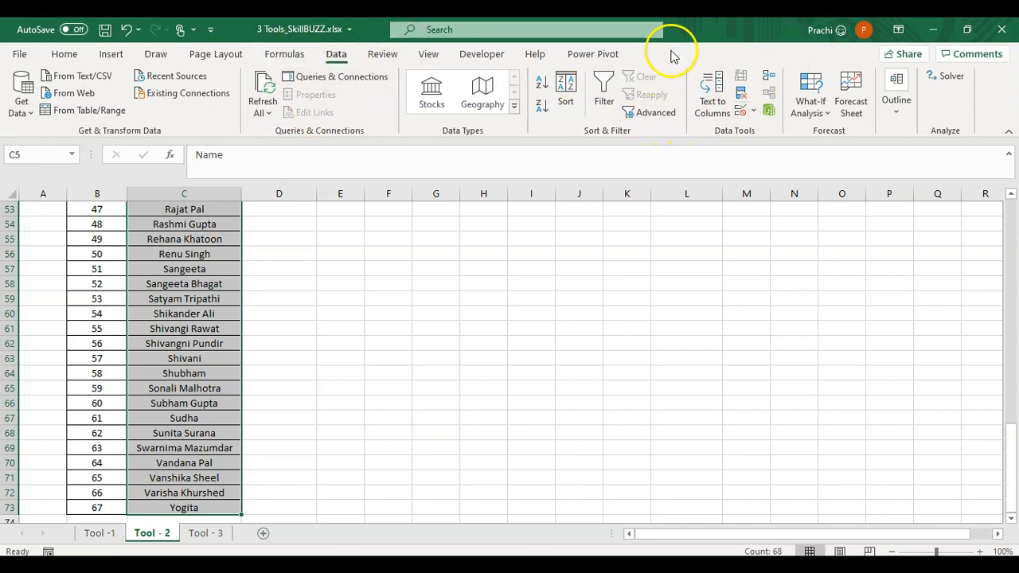
Step: Split the selected names with Text to Columns as Delimited data, adding Space as a delimiter, with General format and destination $C$5
left_click(713, 106)
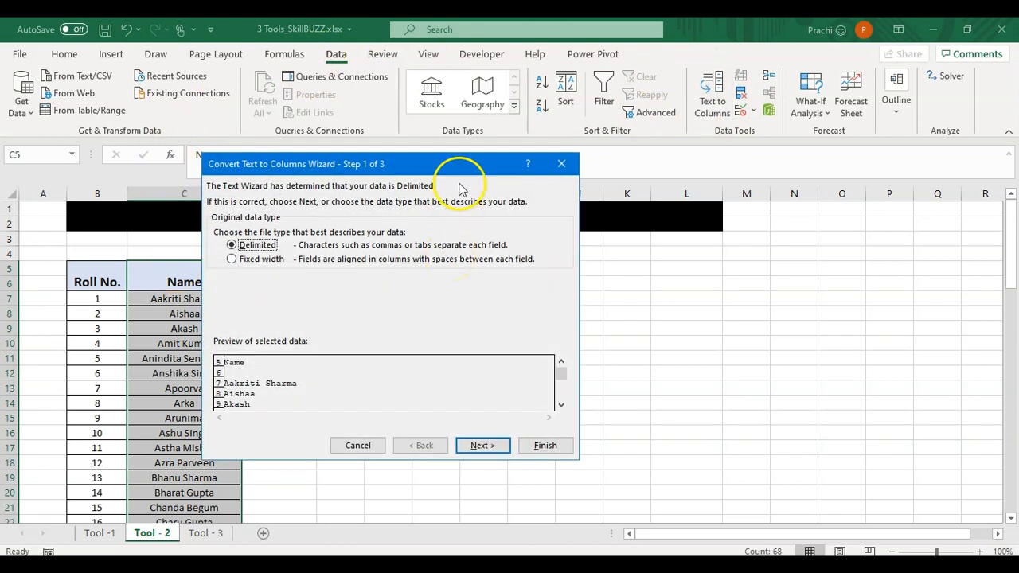
left_click_drag(448, 161, 509, 161)
left_click(312, 246)
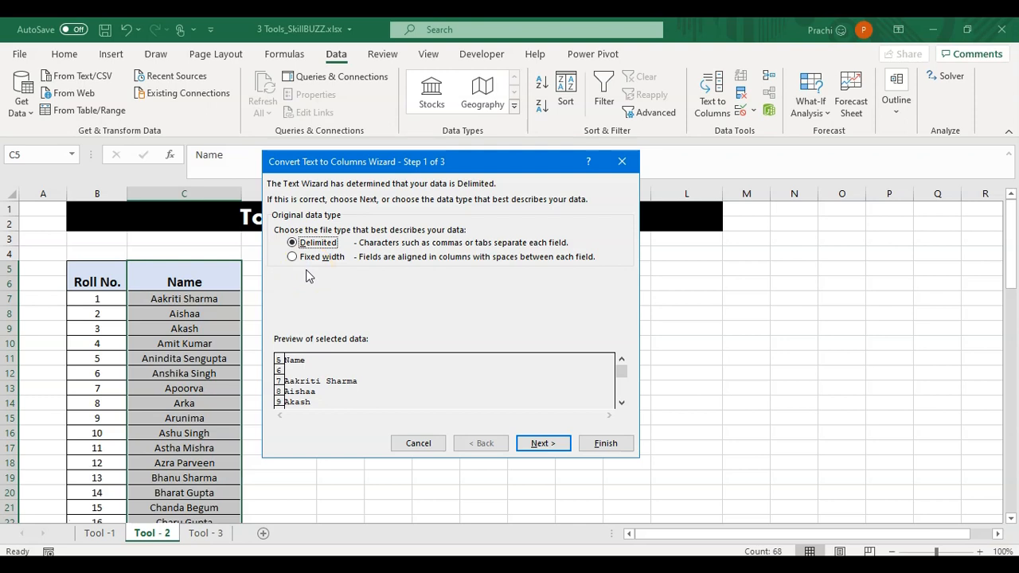
left_click(541, 443)
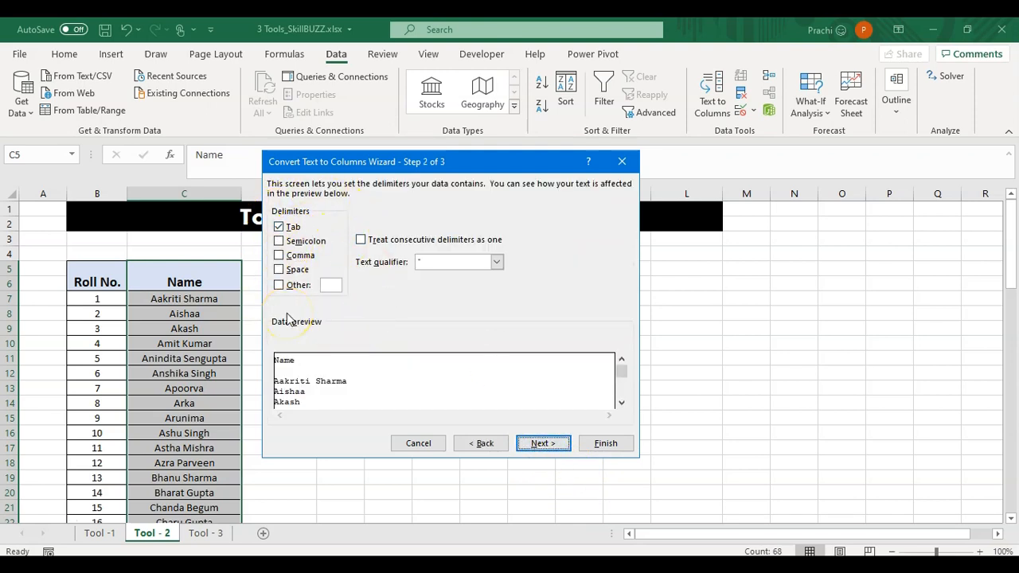
left_click(278, 269)
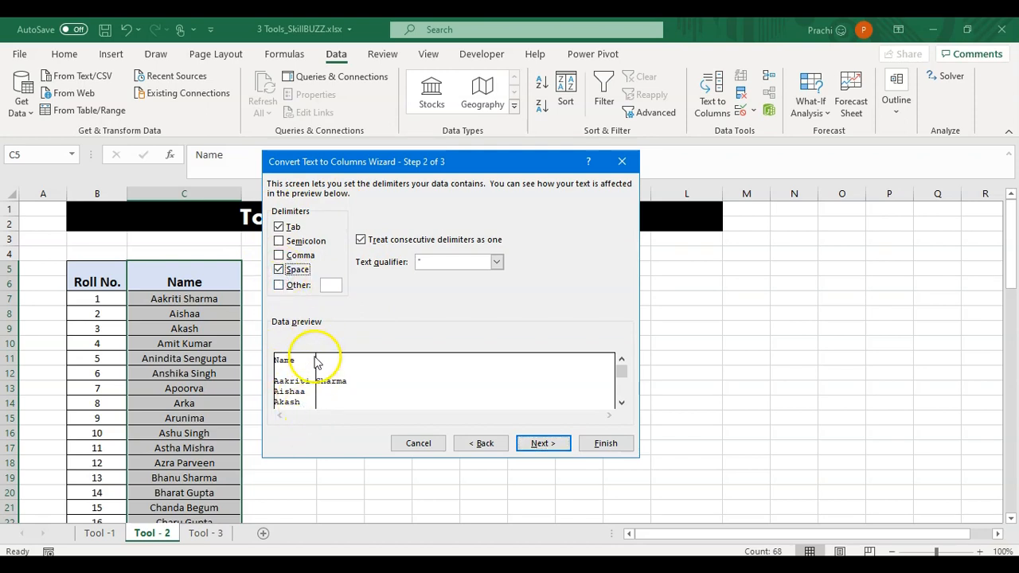
mouse_move(623, 371)
left_mouse_down()
mouse_move(619, 394)
mouse_move(621, 362)
left_mouse_up()
left_click(341, 375)
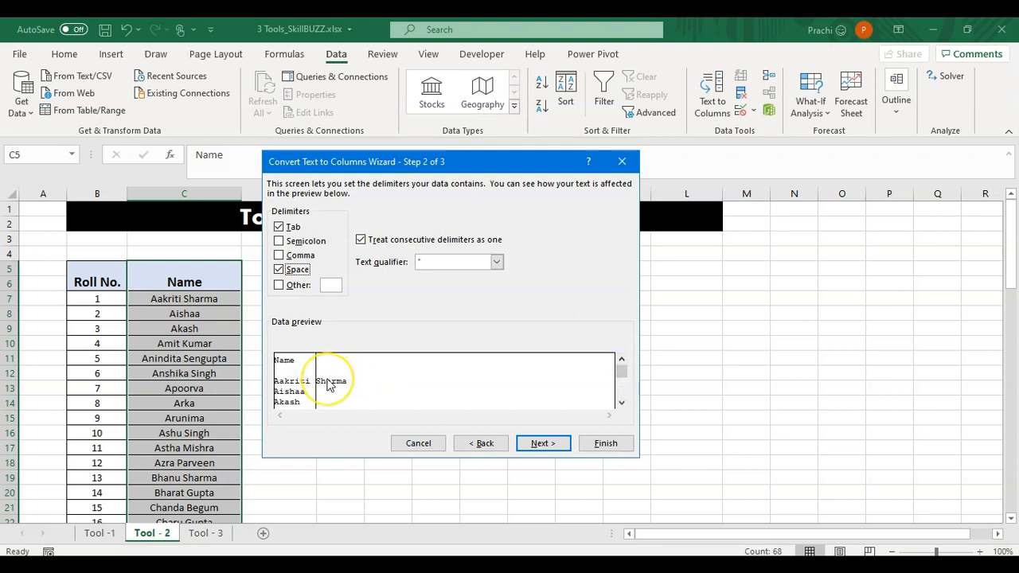
left_click(331, 422)
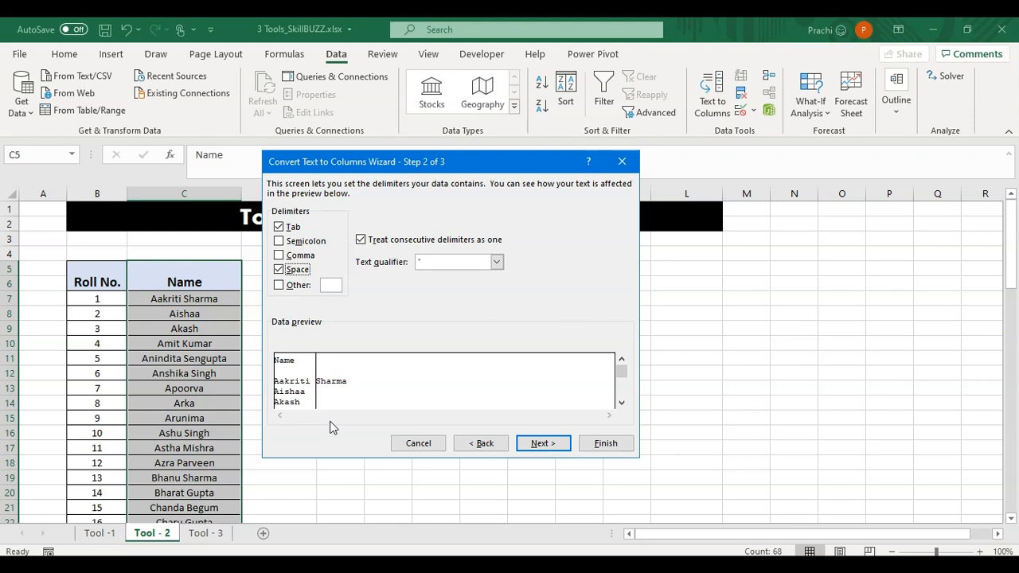
left_click(540, 448)
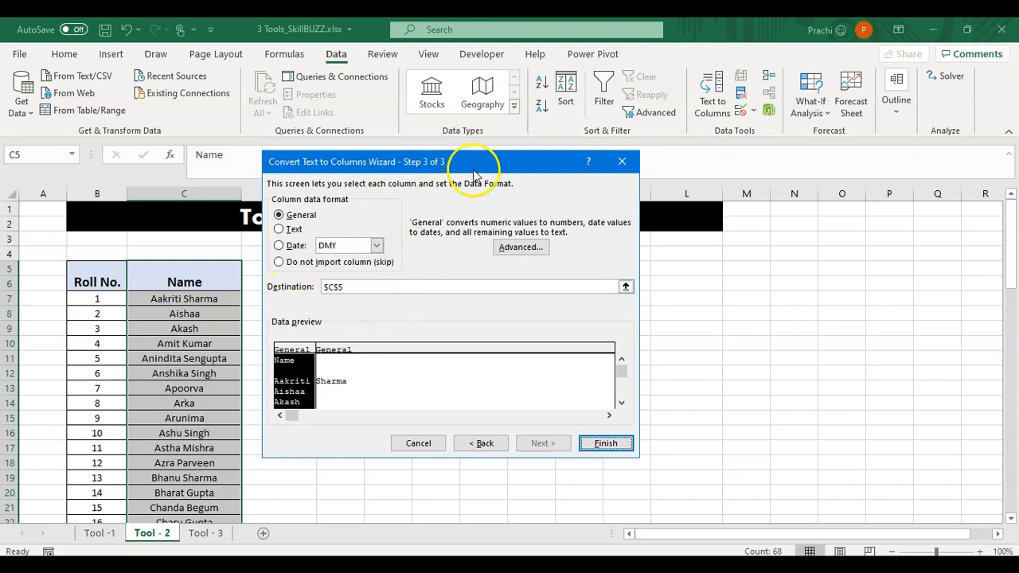
left_click_drag(477, 167, 541, 167)
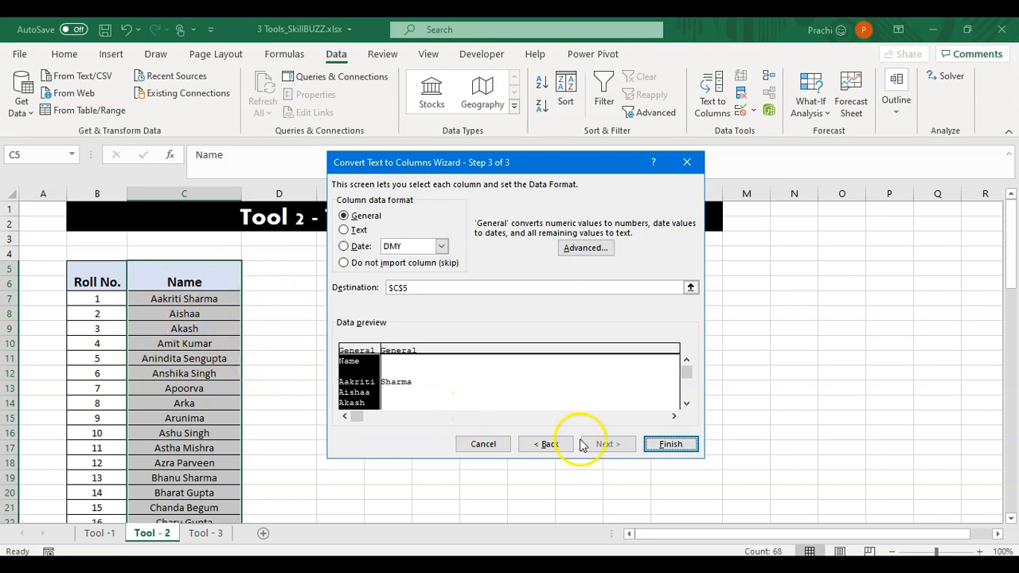
left_click(666, 451)
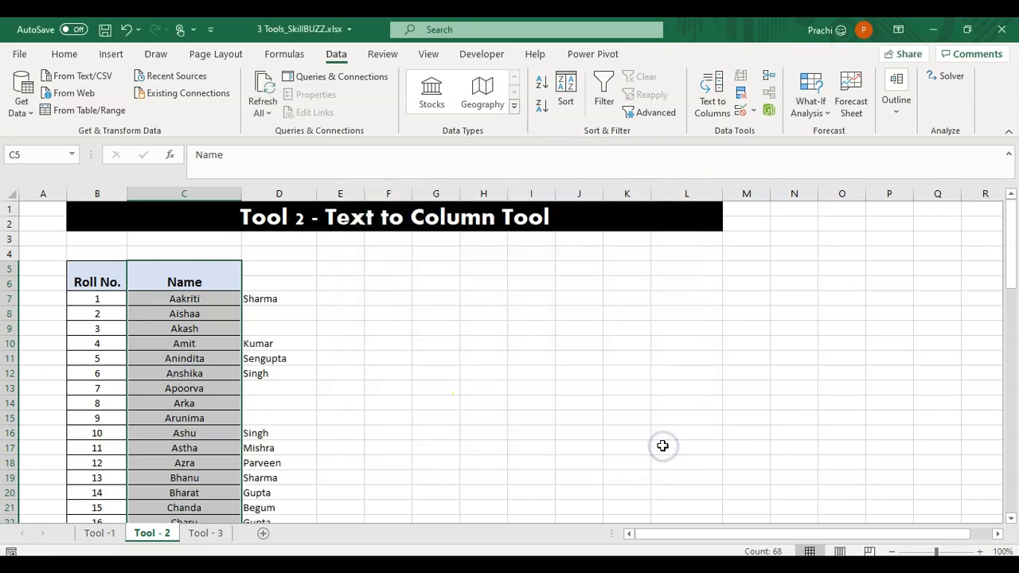
Step: Examine how the names are split between columns C and D down the list
left_click(446, 385)
left_click(199, 313)
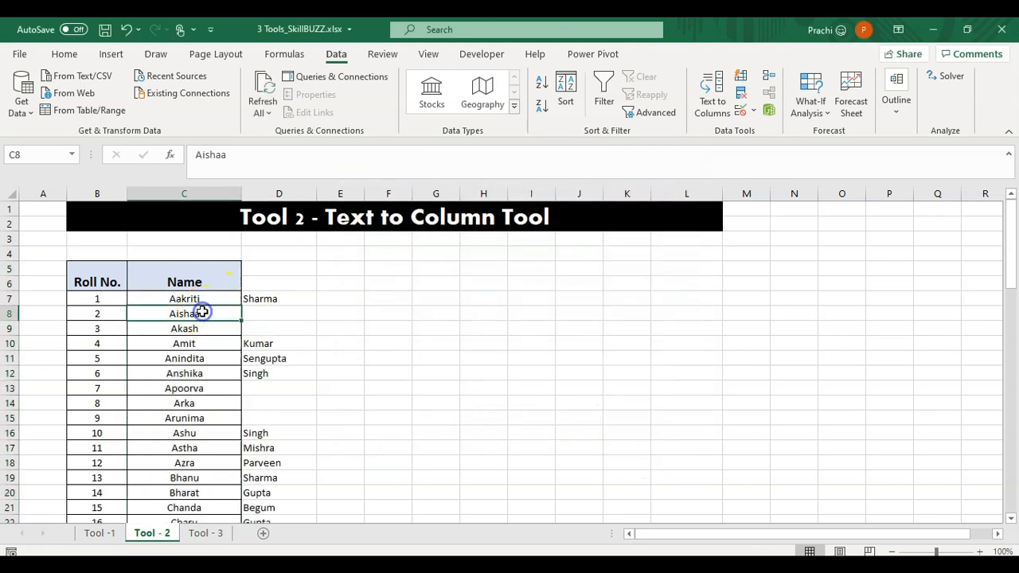
left_click(287, 294)
key("Down")
key("Down")
key("Down")
key("Down")
key("Down")
key("Down")
key("Down")
key("Down")
key("Down")
key("Down")
key("Down")
key("Down")
key("Down")
key("Down")
key("Down")
key("Down")
key("Down")
key("Down")
key("Down")
key("Down")
key("Down")
key("Down")
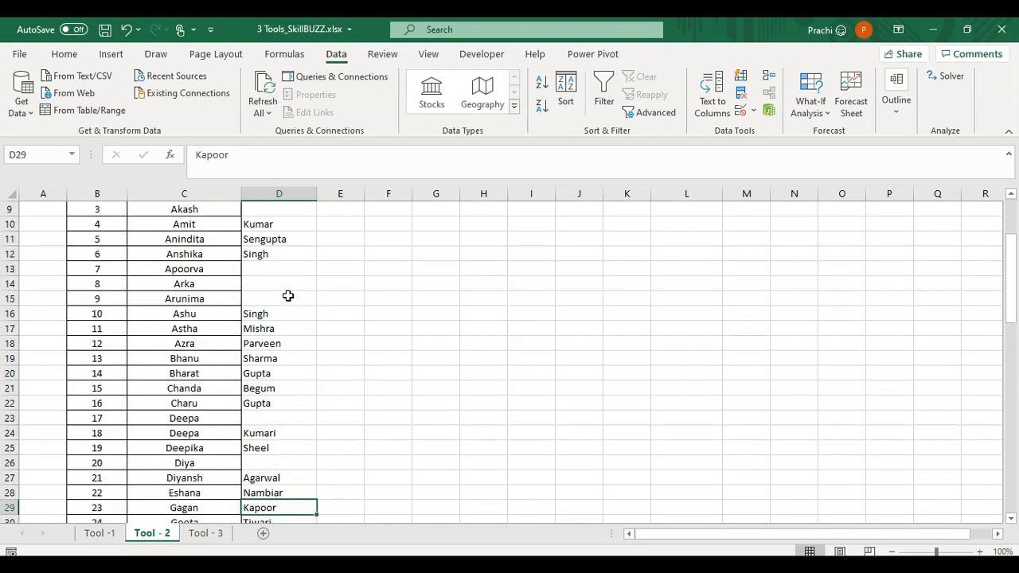
key("Up")
key("Up")
key("Up")
key("Up")
key("Up")
key("Up")
key("Up")
key("Up")
key("Up")
key("Up")
key("Up")
key("Up")
key("Up")
key("Up")
key("Up")
key("Up")
key("Up")
key("Up")
key("Up")
key("Up")
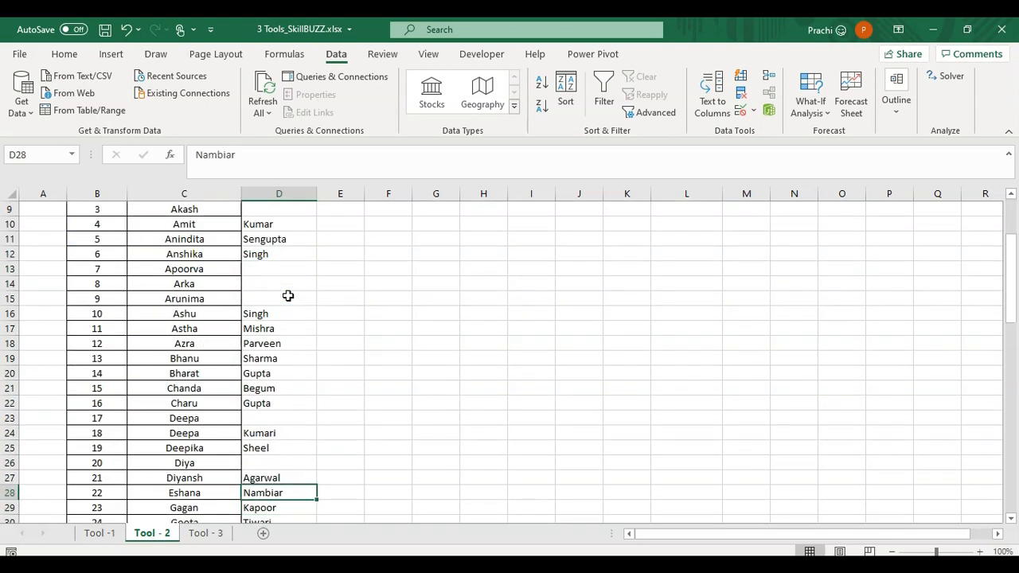
key("Right")
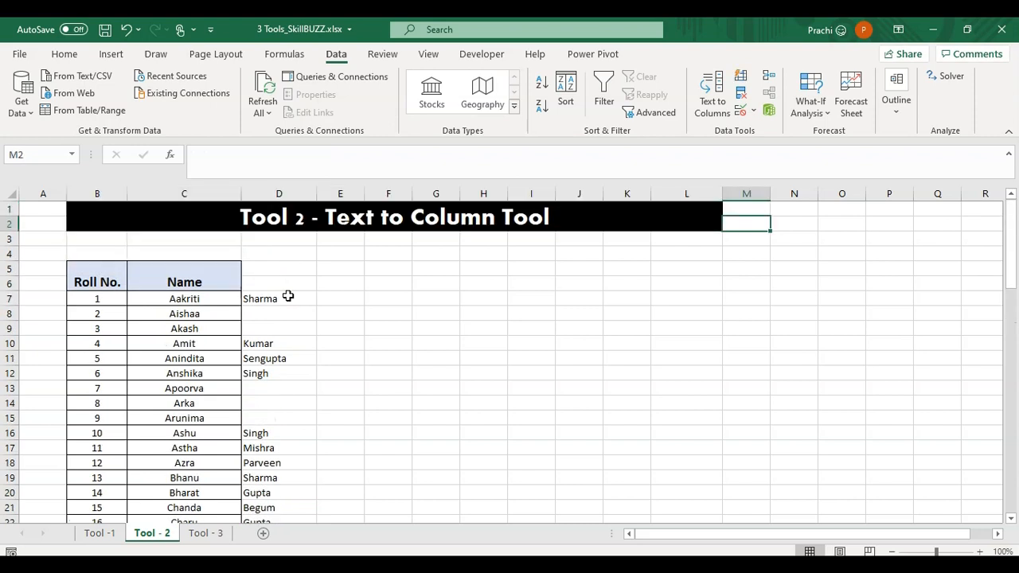
key("Right")
key("Down")
Step: Enter two sample full names in F7 and F8, separating first and last name with one comma in F7 and two commas in F8
left_click(405, 297)
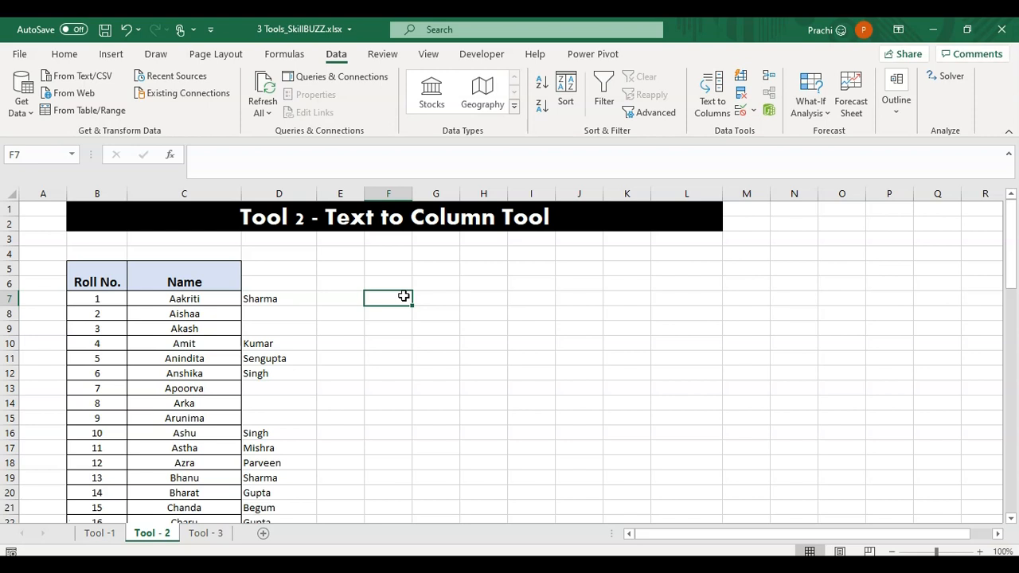
type("Aakash")
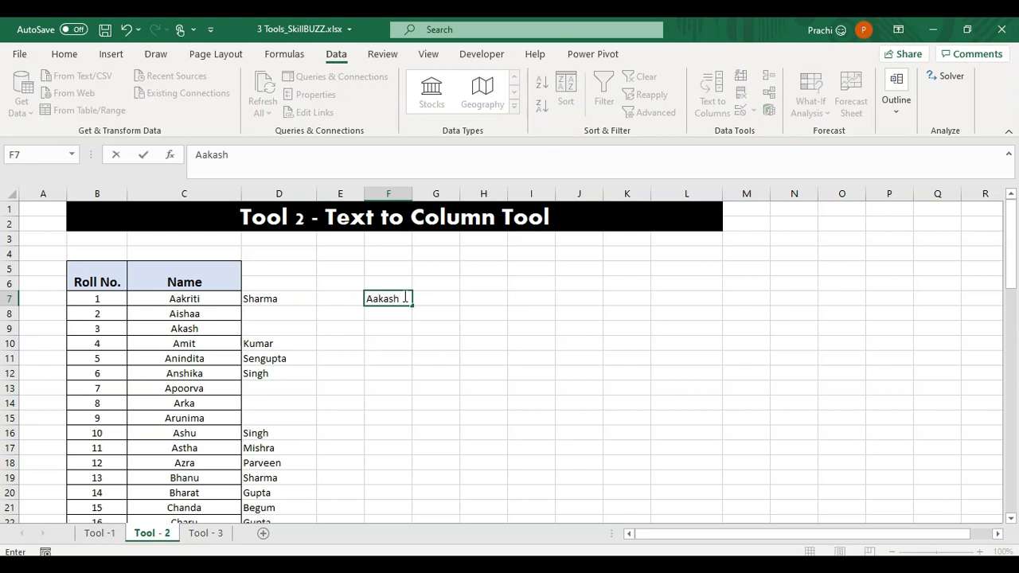
type(", sH")
key("BackSpace")
key("BackSpace")
type("Sharma")
key("Return")
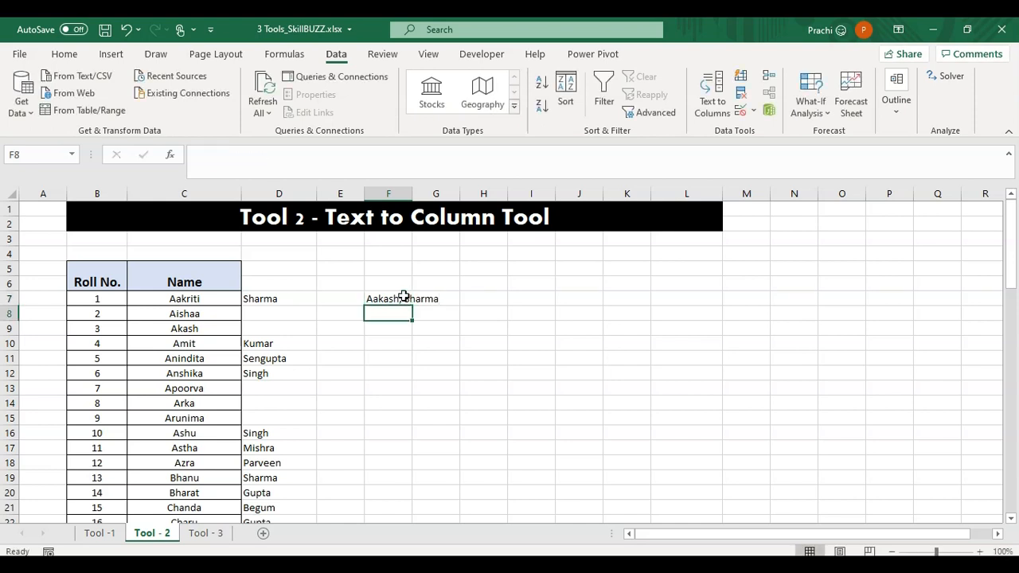
type("Ra")
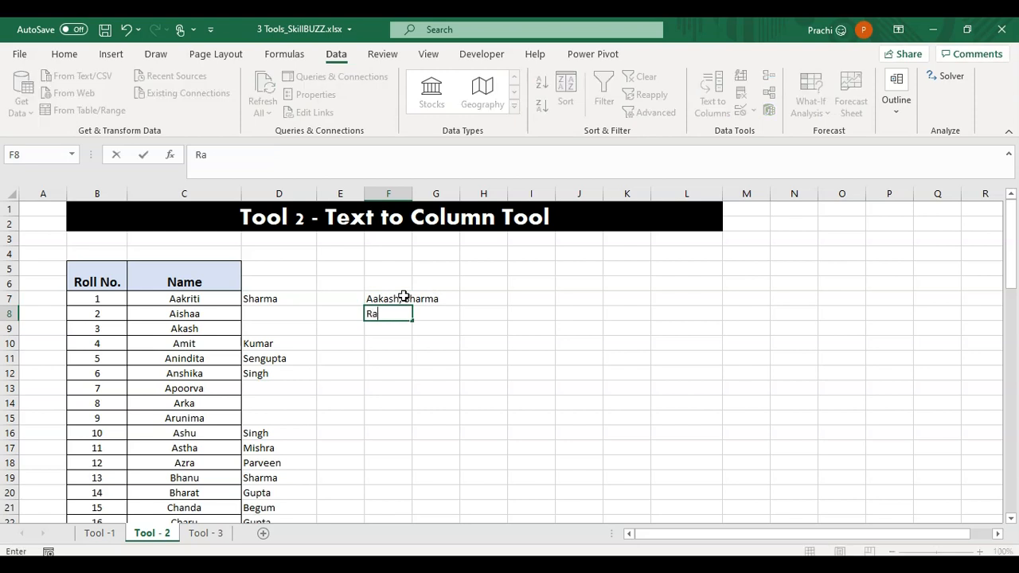
type("ni,, Verma")
left_click(399, 349)
Step: Start Text to Columns on F7:F8 as Delimited data, using Comma instead of Space as the delimiter
left_click_drag(379, 296, 402, 318)
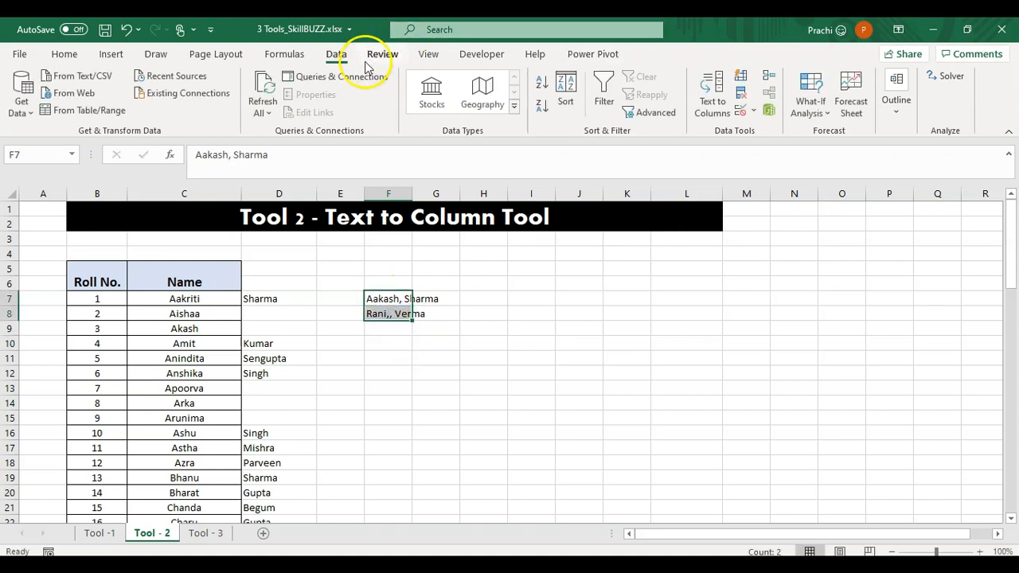
left_click(718, 110)
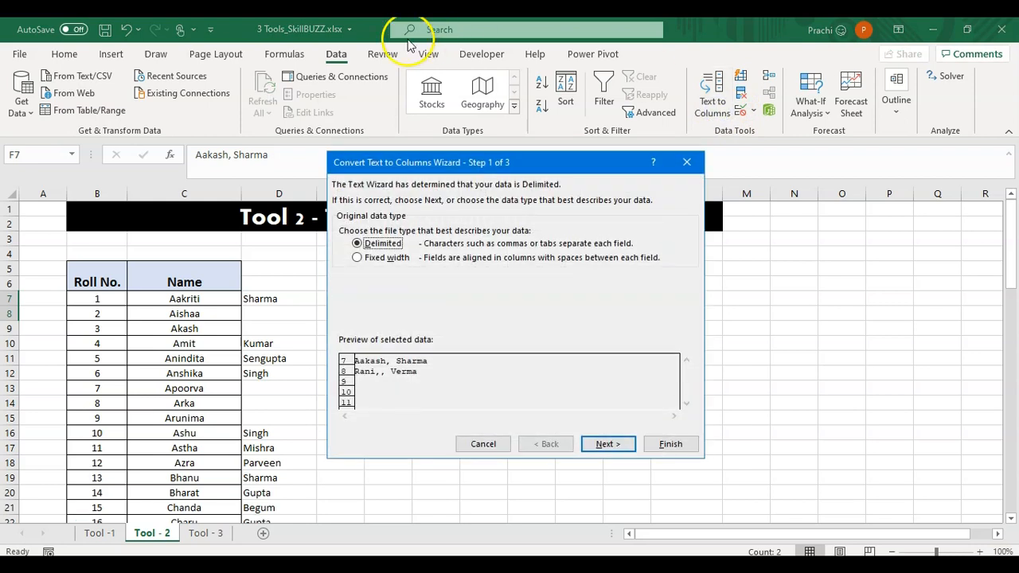
left_click_drag(553, 167, 594, 159)
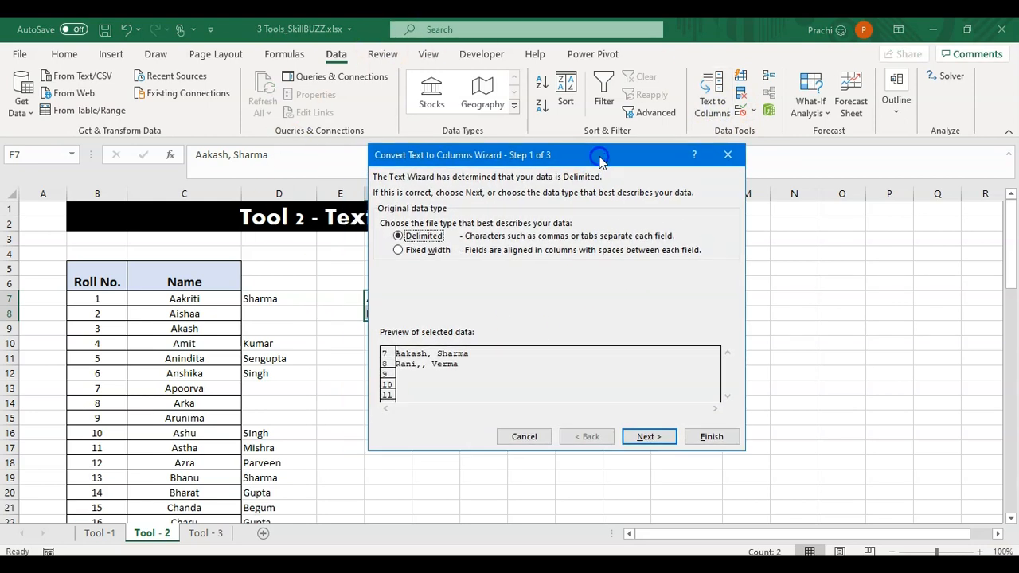
left_click(642, 437)
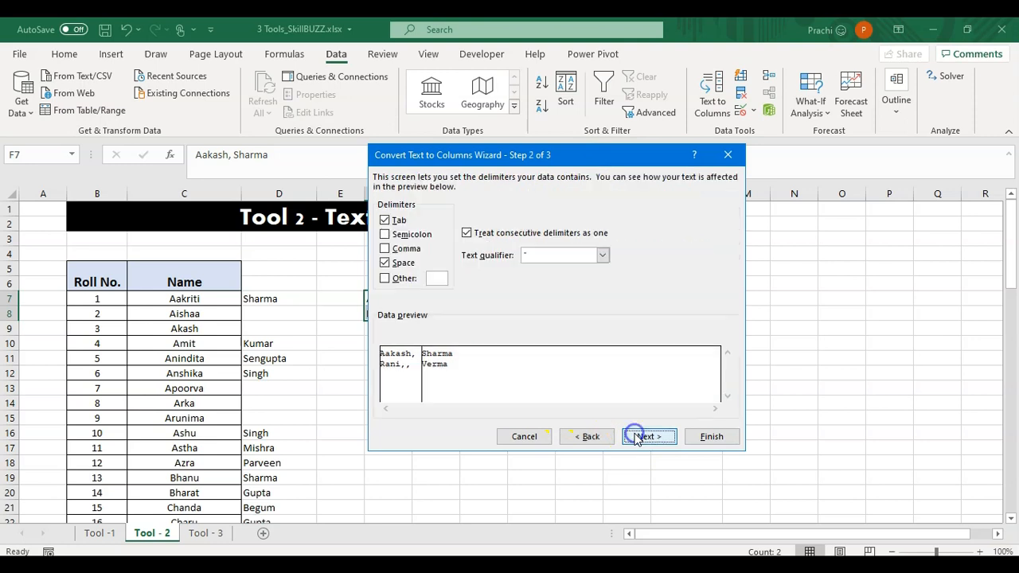
left_click(386, 261)
left_click(386, 250)
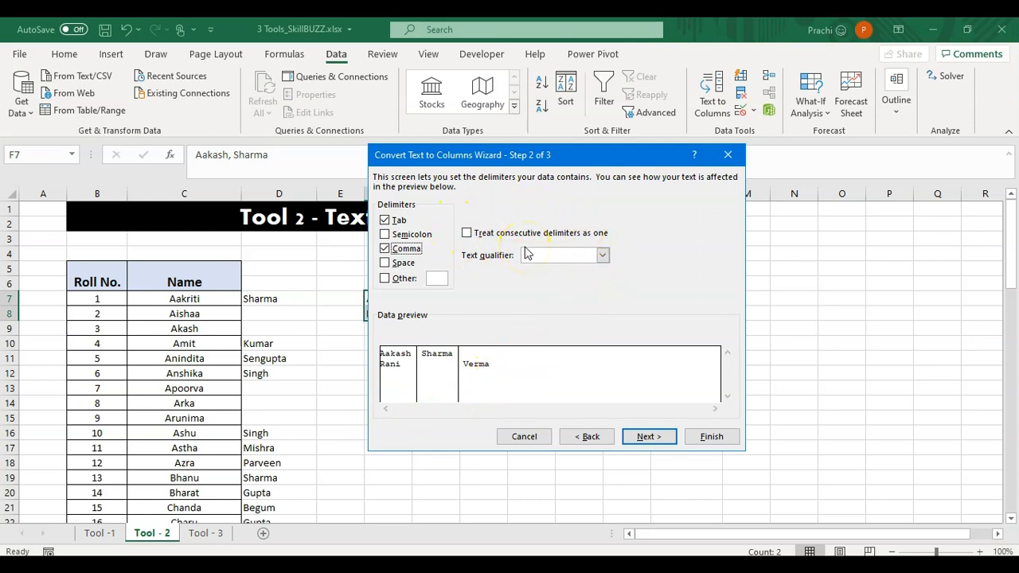
Step: Compare the preview with and without treating consecutive delimiters as one, leave the option enabled, and finish the split at $F$7
left_click(467, 233)
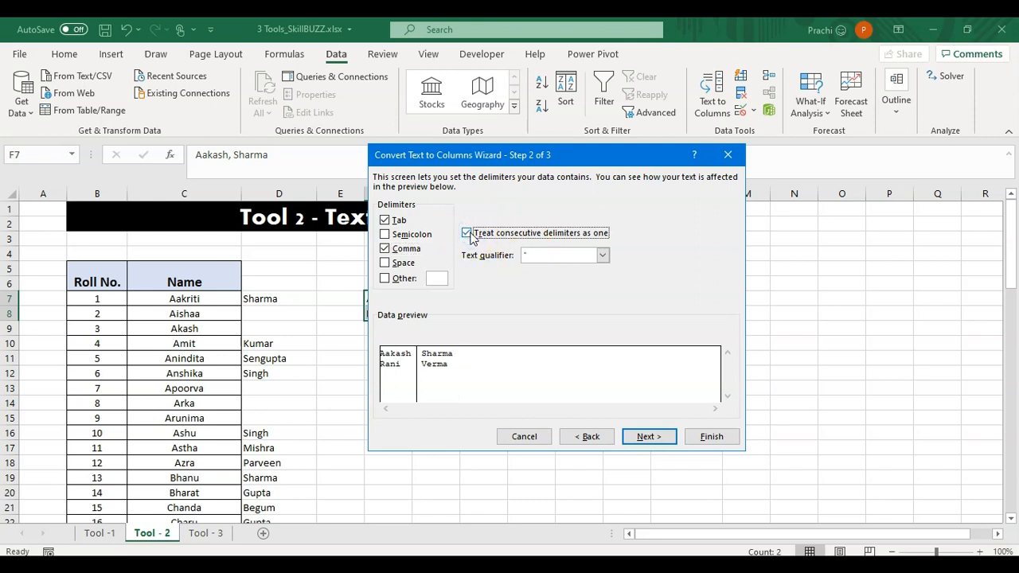
left_click_drag(575, 155, 697, 142)
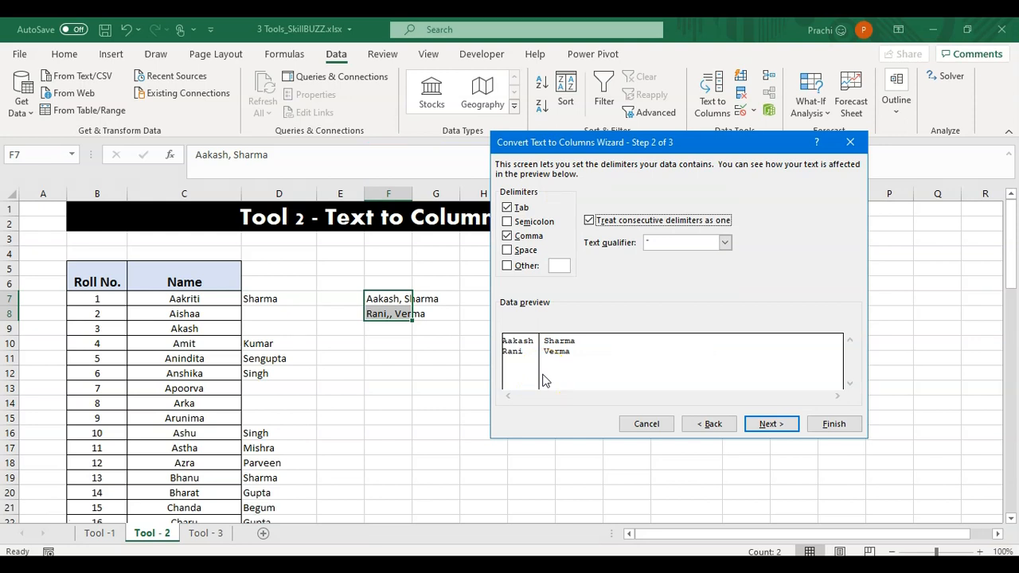
left_click(589, 221)
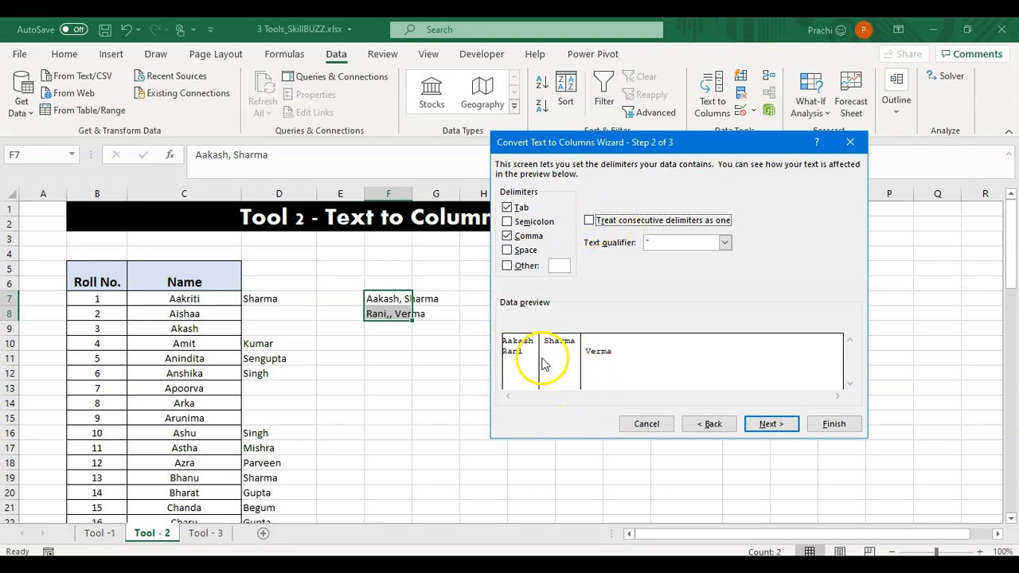
left_click(590, 220)
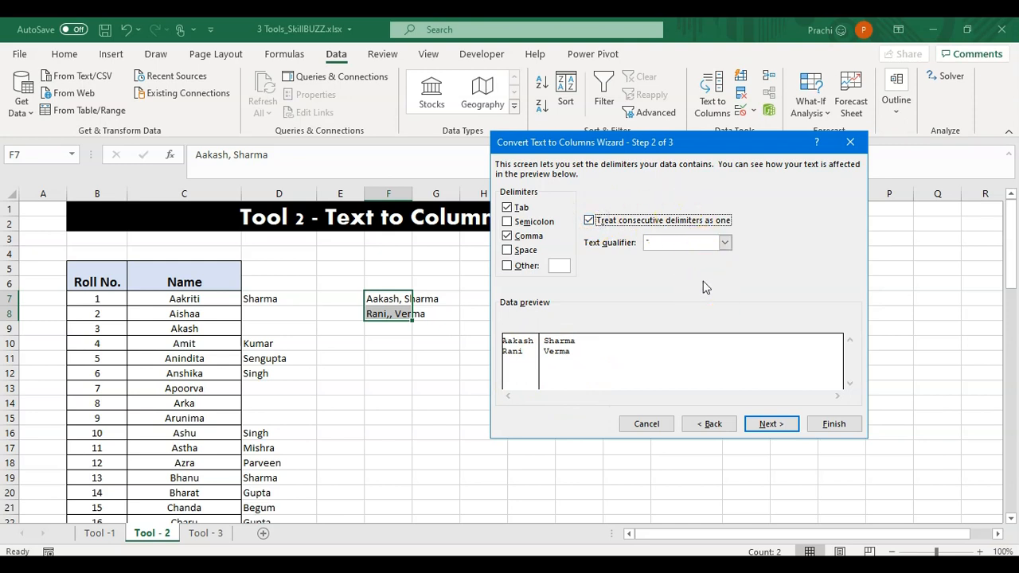
left_click(771, 423)
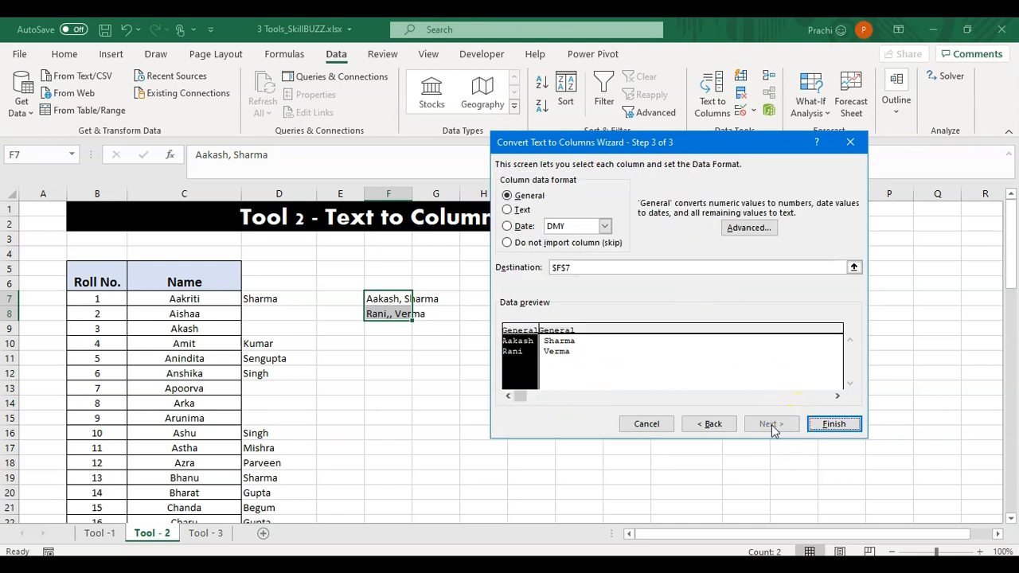
left_click(827, 424)
left_click(497, 386)
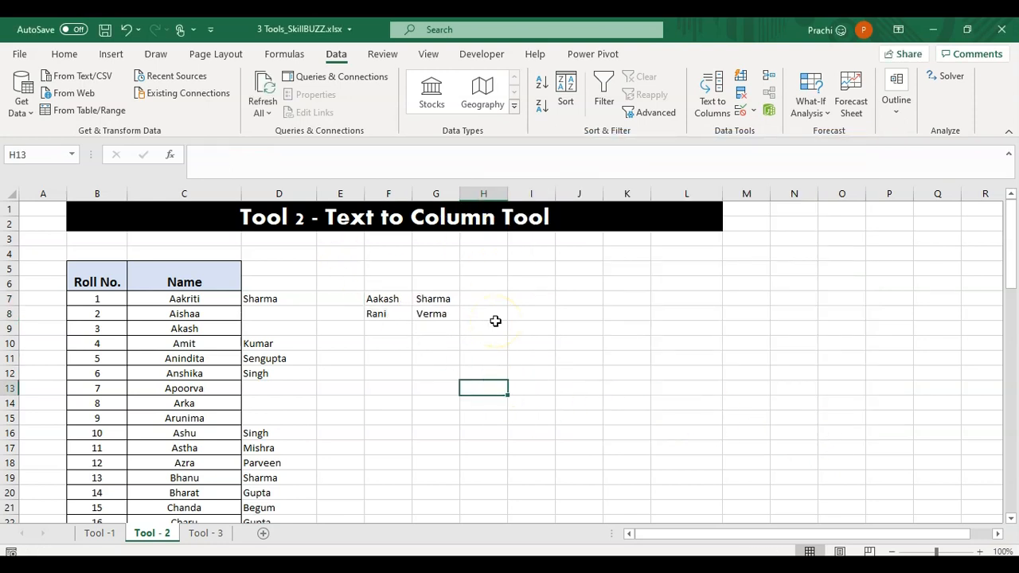
left_click(580, 296)
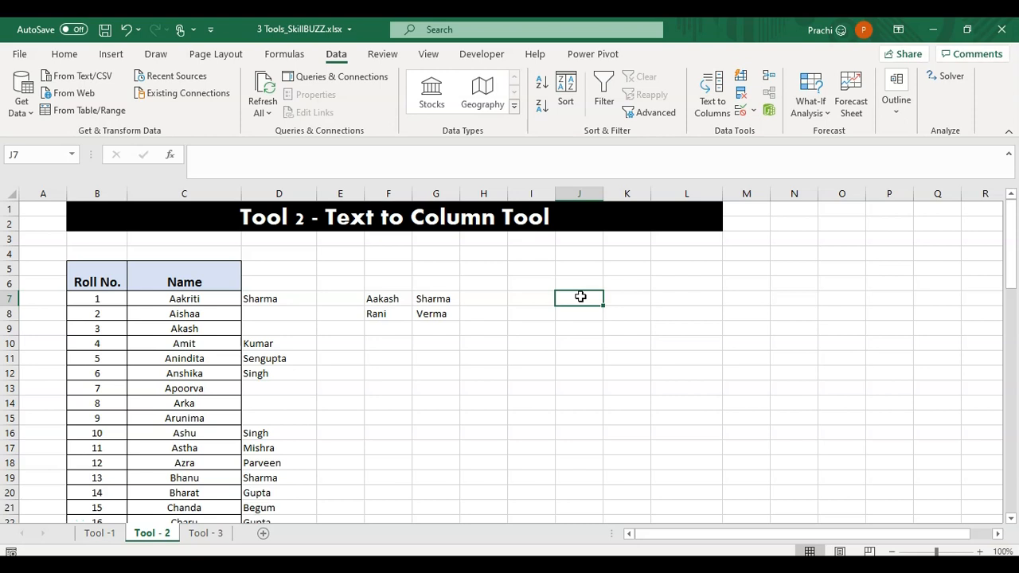
Step: Undo the comma split, the two sample entries in F7:F8 and the split of the Name column
left_click(126, 29)
left_click(129, 32)
left_click(129, 32)
left_click(129, 32)
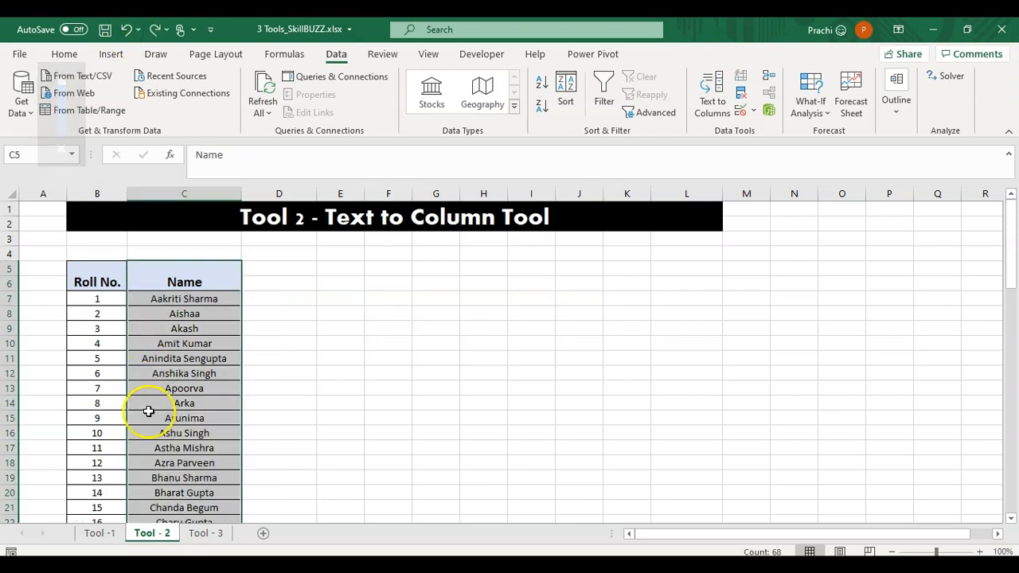
Step: Start Text to Columns on the Name column as Fixed width data and place a column break at position 8
left_click(718, 106)
left_click(538, 239)
left_click(766, 423)
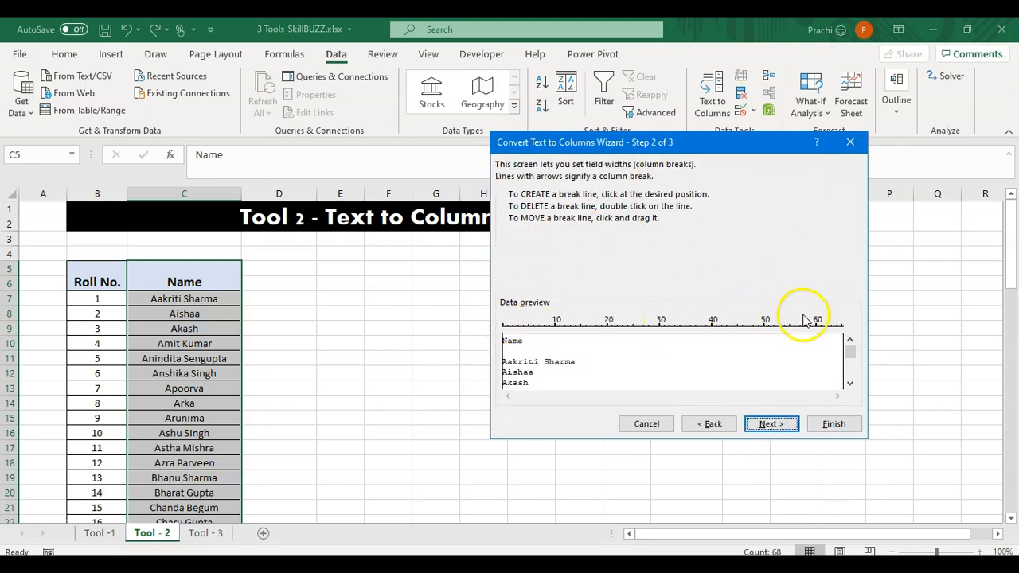
left_click(545, 327)
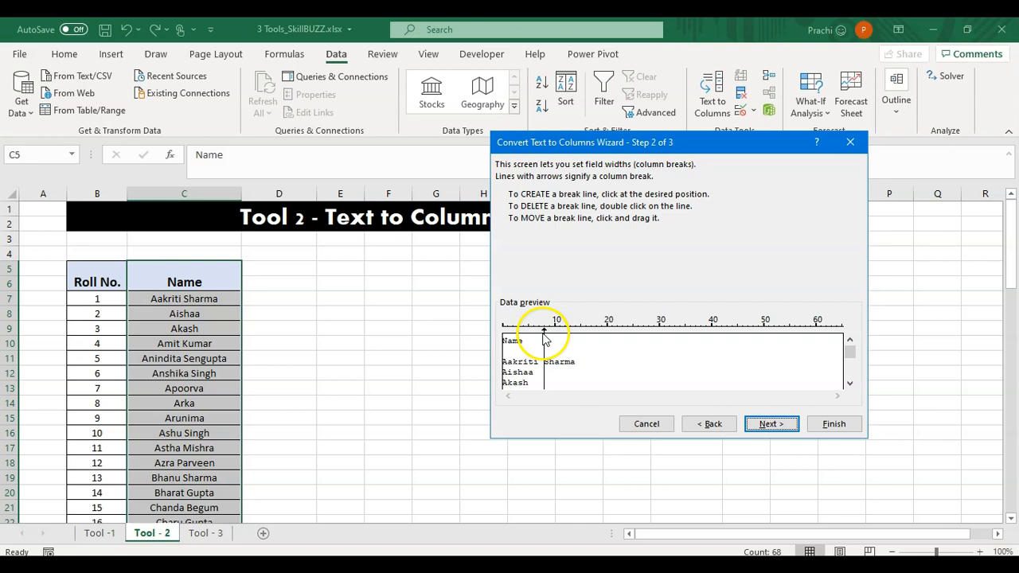
Step: Check the column break against names throughout the data preview, and finish the fixed-width split with the remaining default settings
left_click(850, 356)
left_click_drag(850, 355, 850, 360)
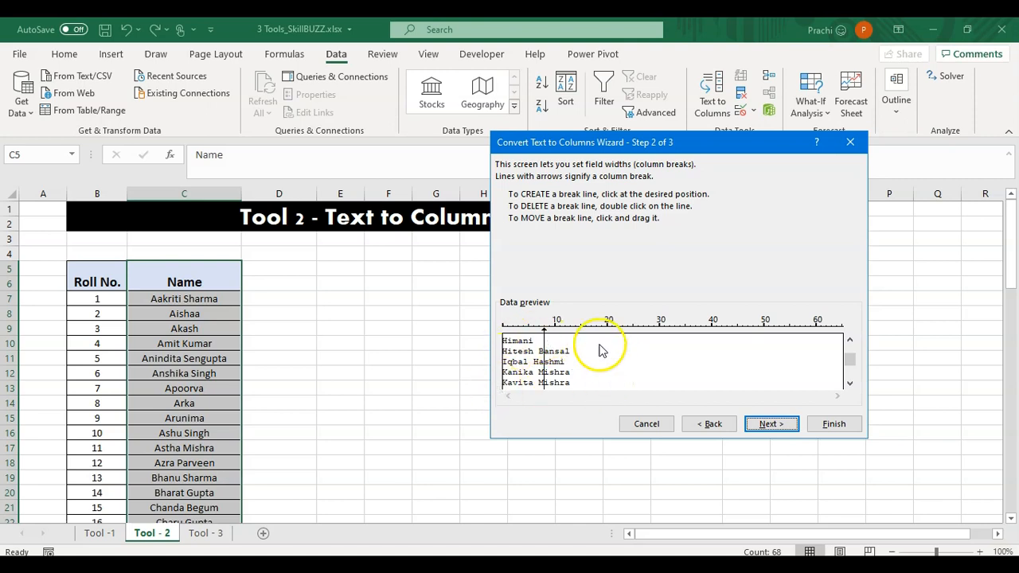
left_click_drag(849, 358, 850, 365)
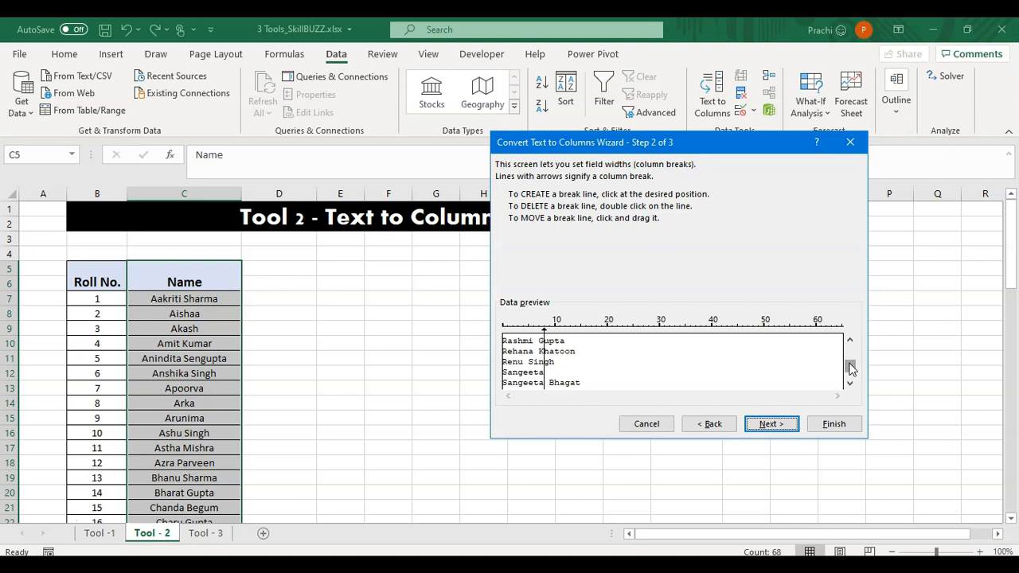
left_click_drag(850, 367, 851, 344)
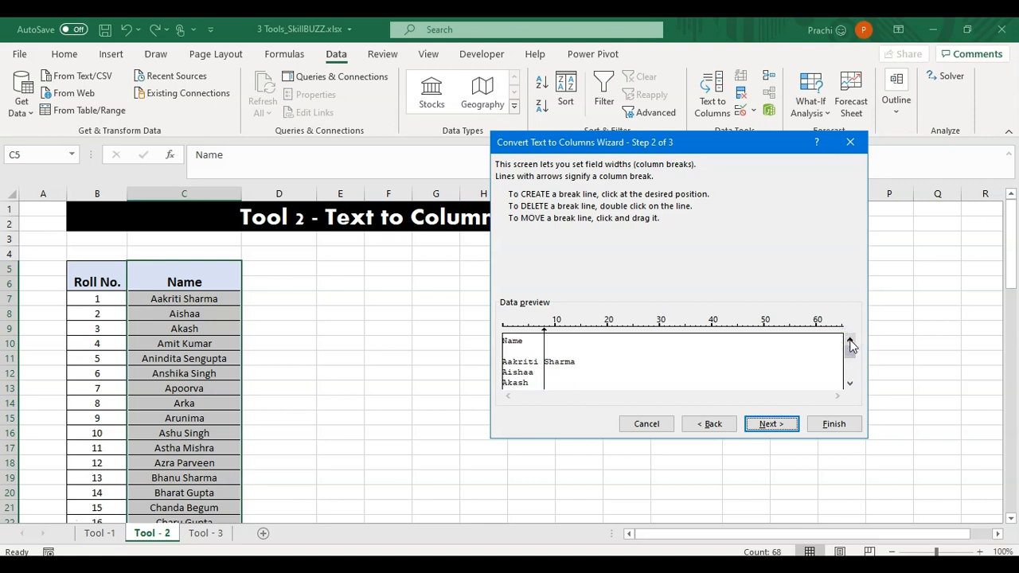
left_click(834, 424)
Step: On the Tool - 3 sheet, enter 5 in cell I5 and copy that cell
left_click(203, 533)
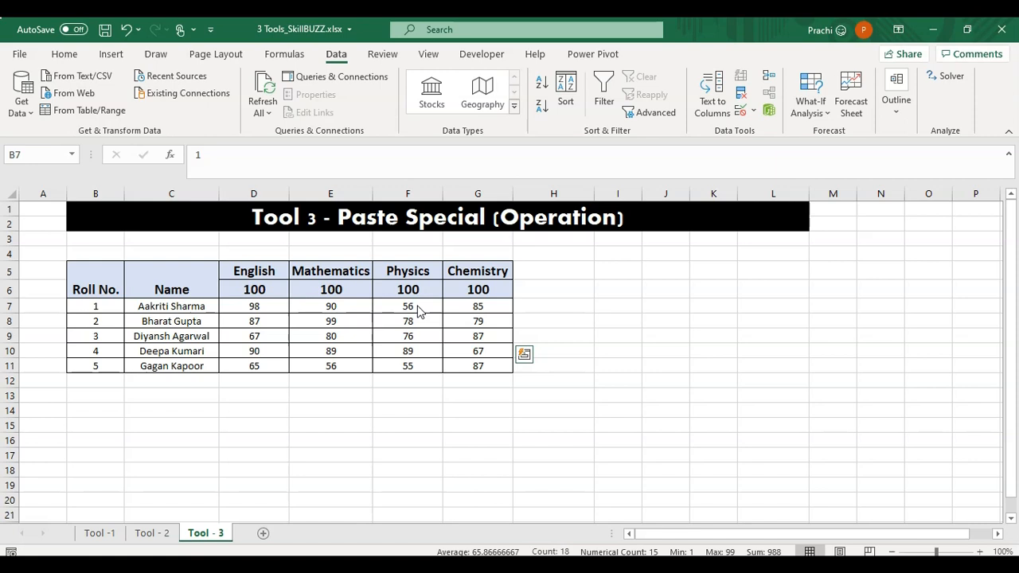
left_click(623, 266)
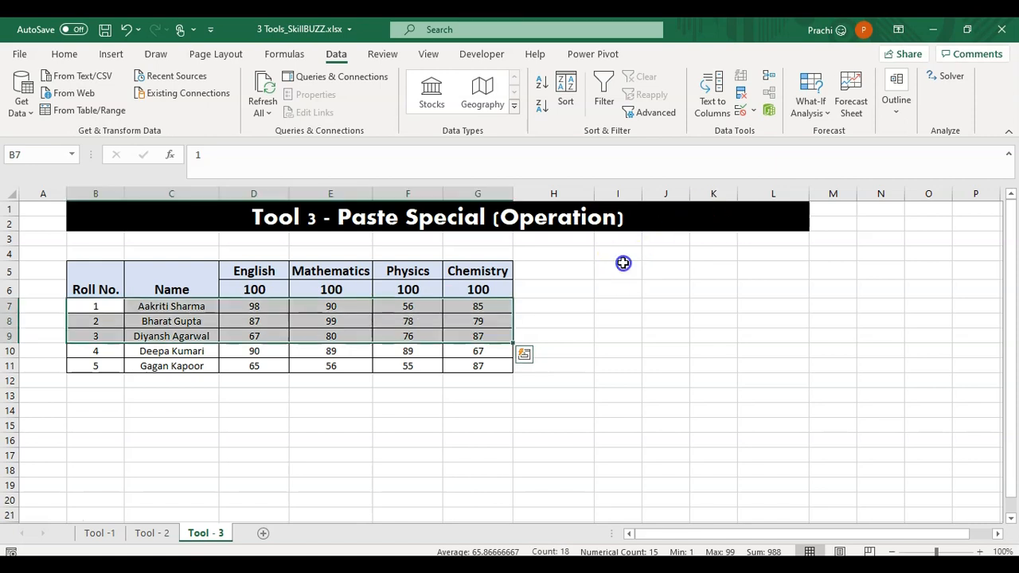
type("5")
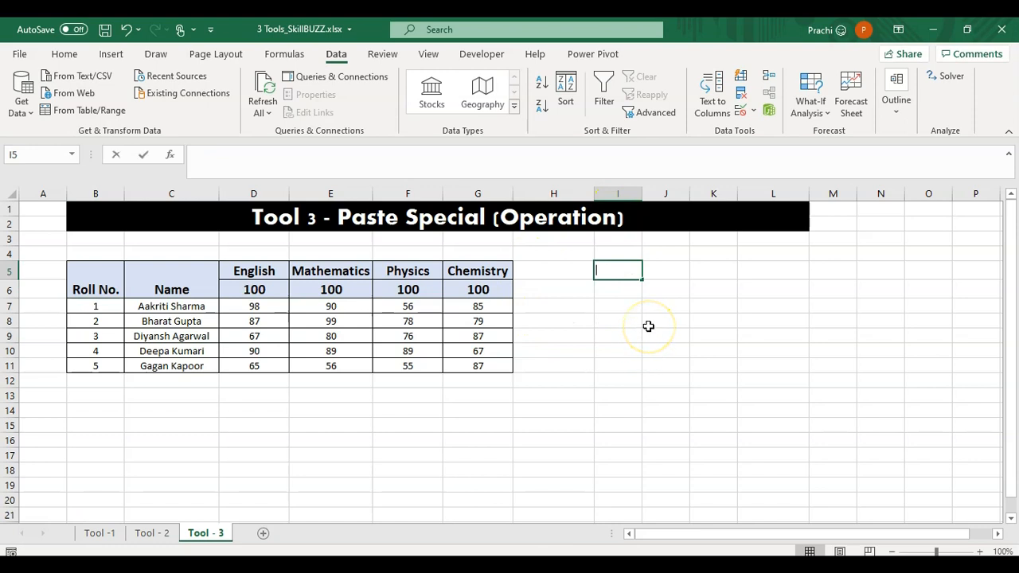
left_click(626, 319)
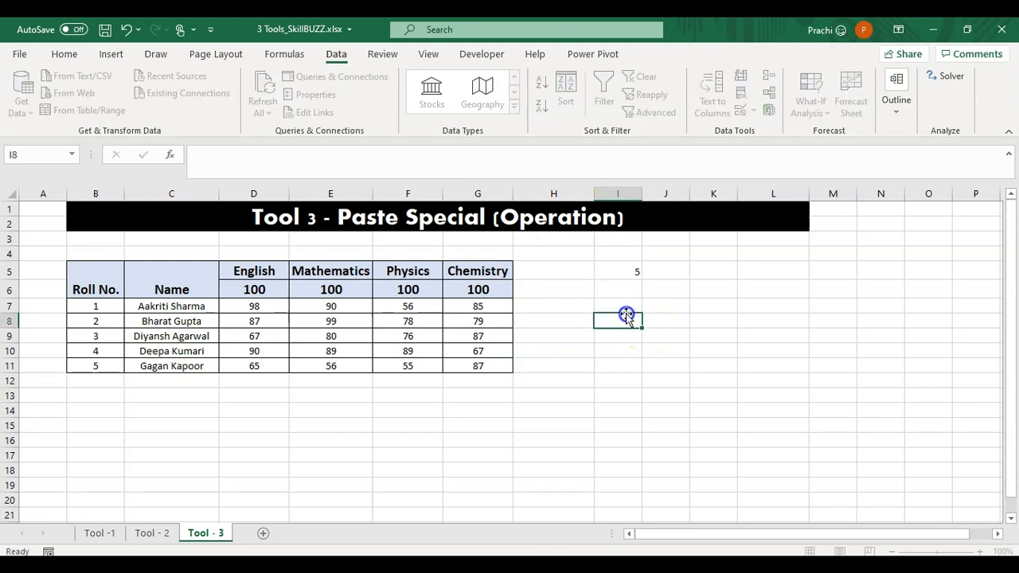
left_click(609, 270)
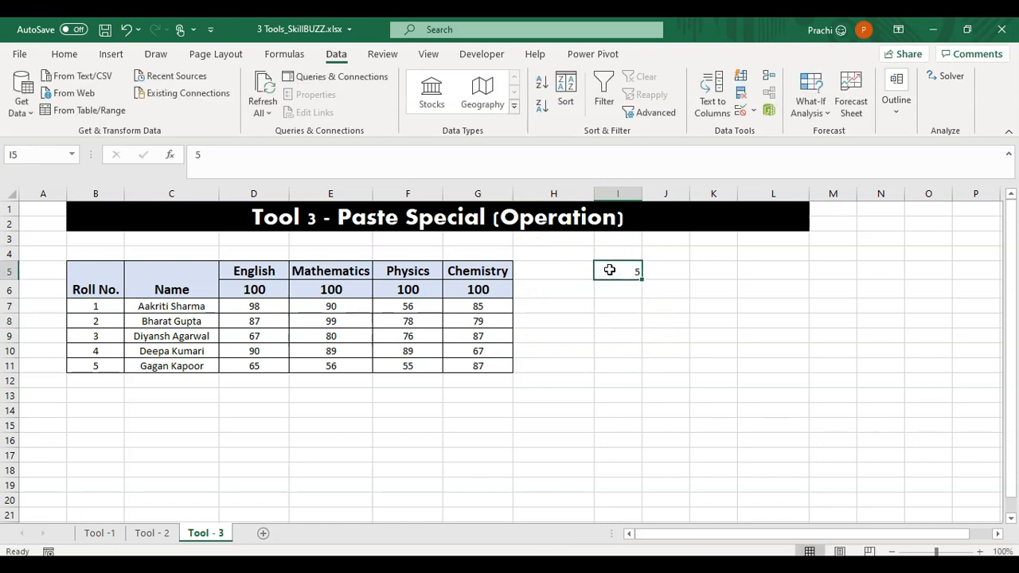
key("ctrl+c")
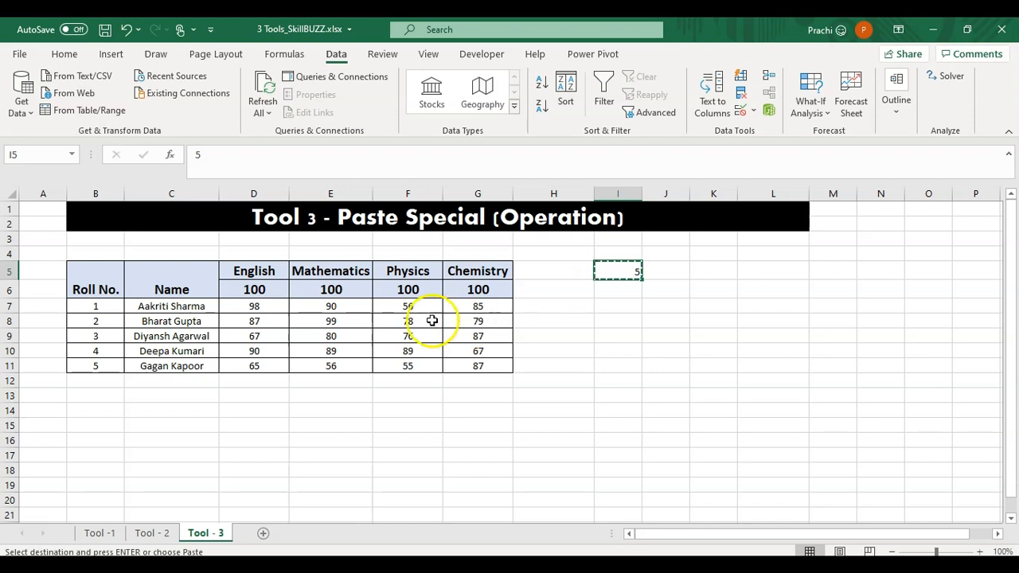
Step: Add the copied value to the Physics marks in F7:F11 using Paste Special with the Add operation
left_click_drag(408, 304, 416, 365)
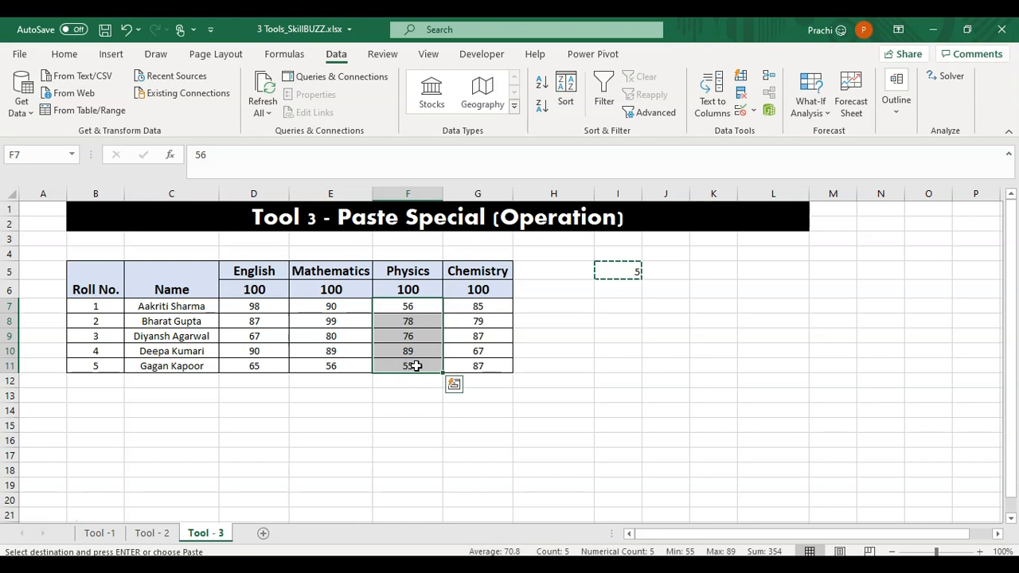
left_click(64, 55)
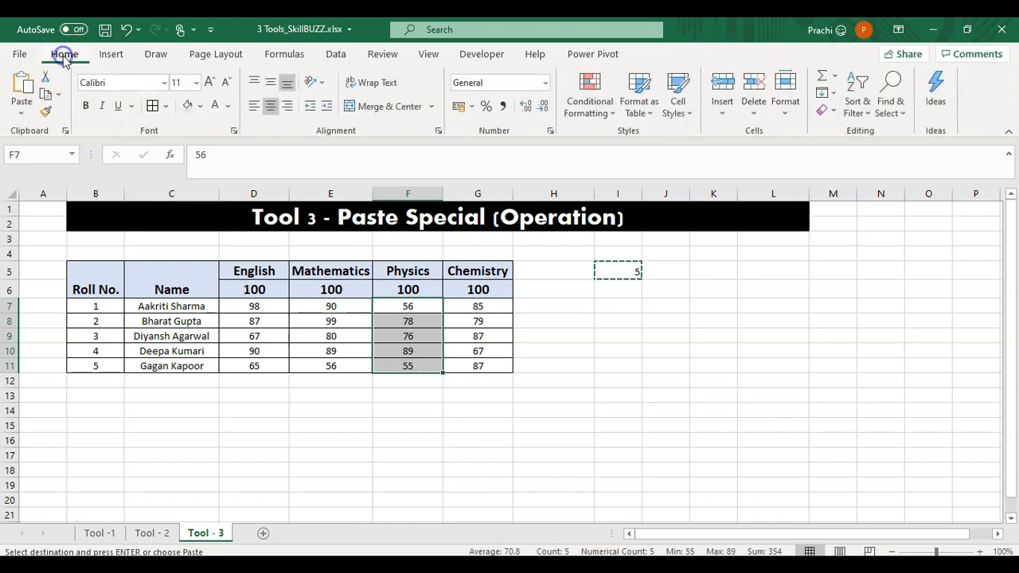
left_click(21, 114)
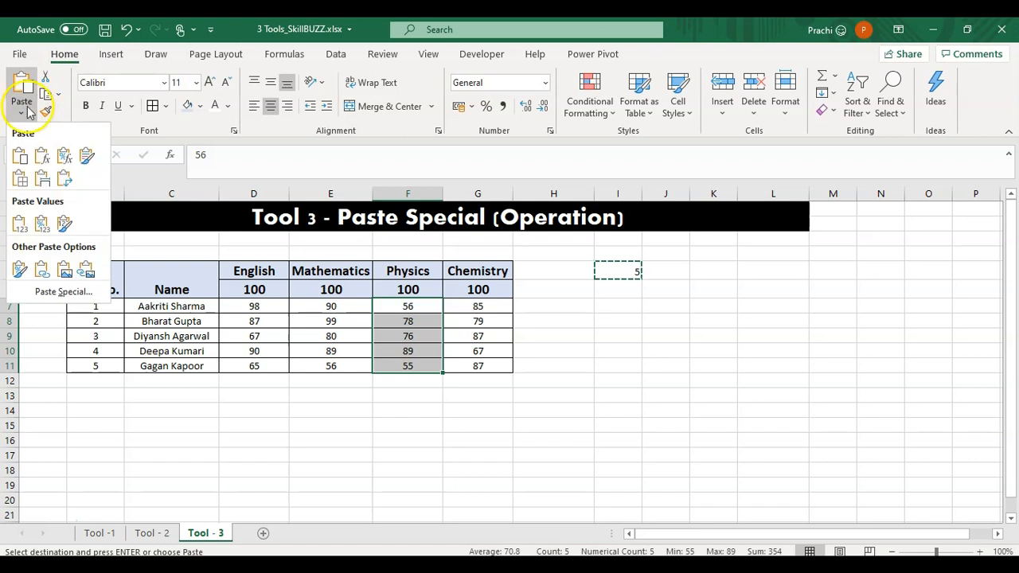
left_click(27, 295)
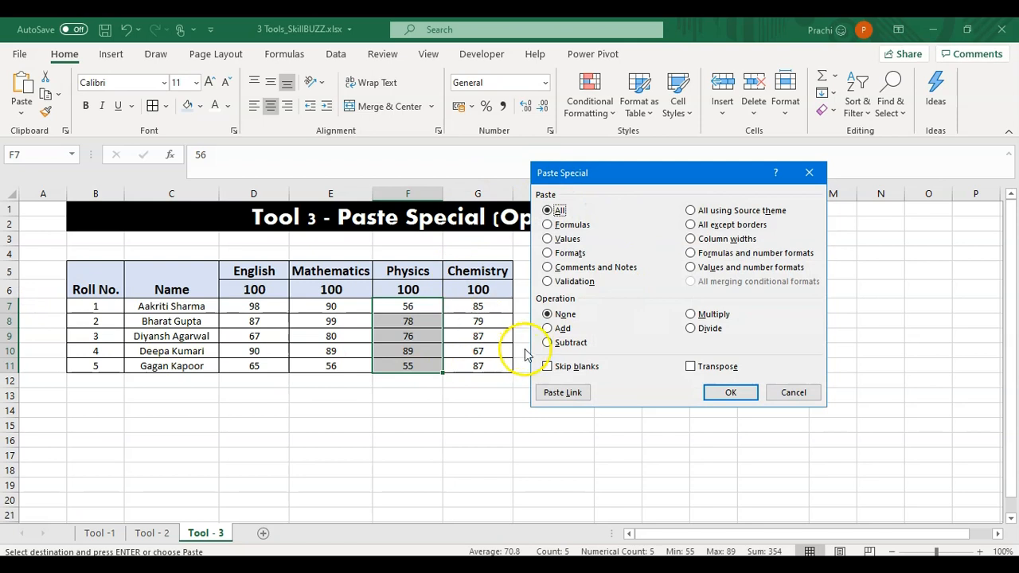
left_click(555, 329)
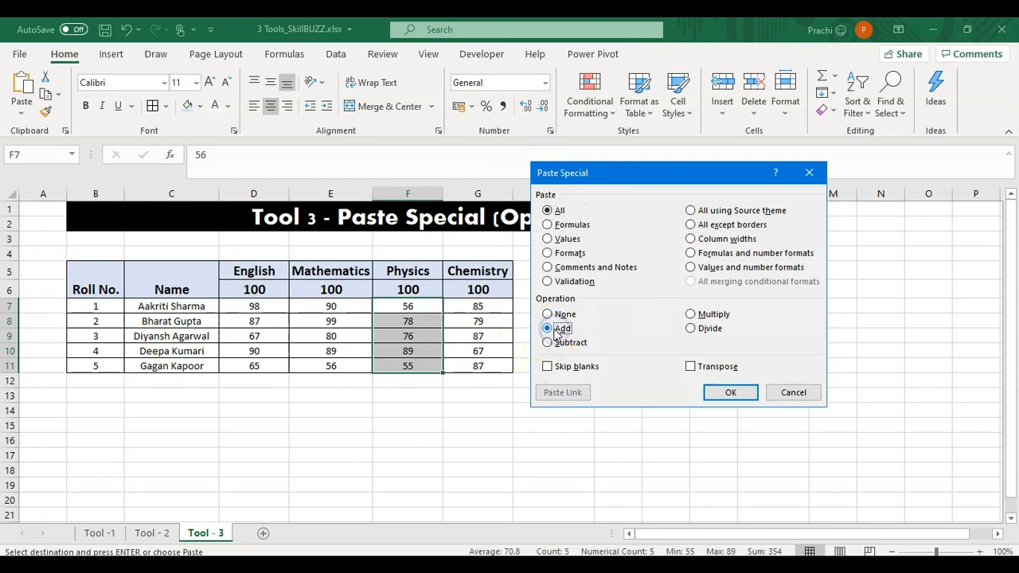
left_click(730, 393)
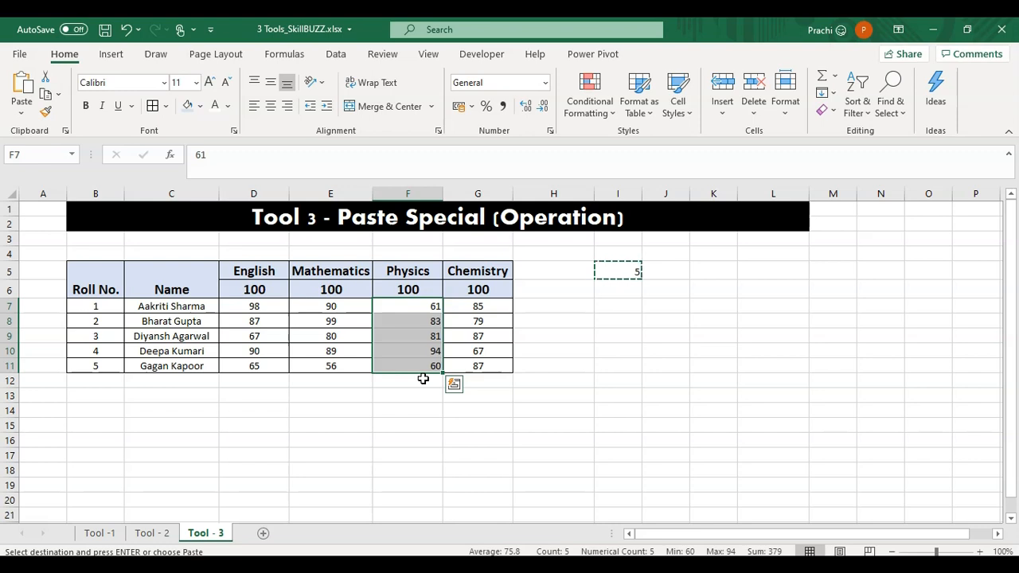
left_click(21, 112)
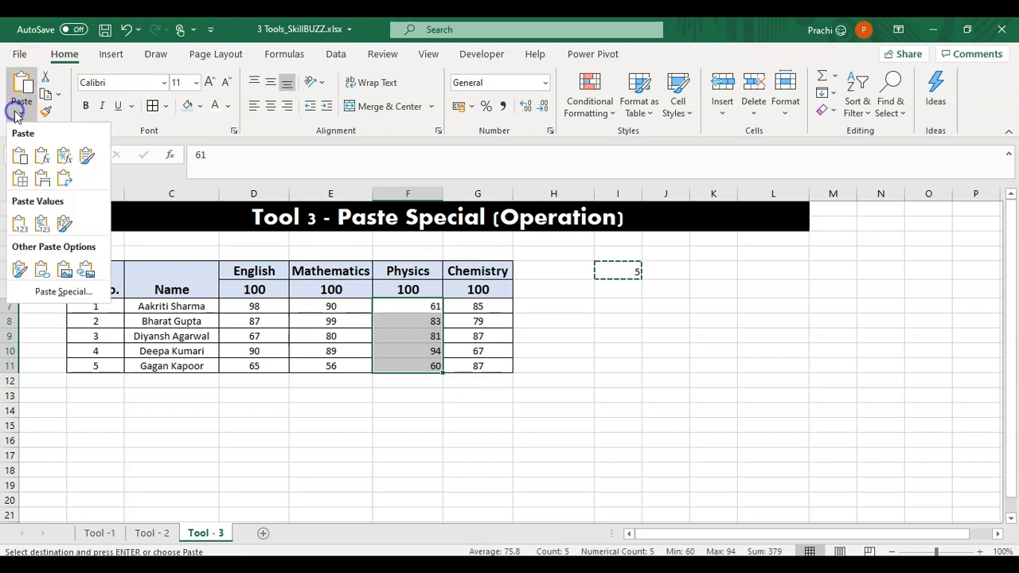
left_click(48, 292)
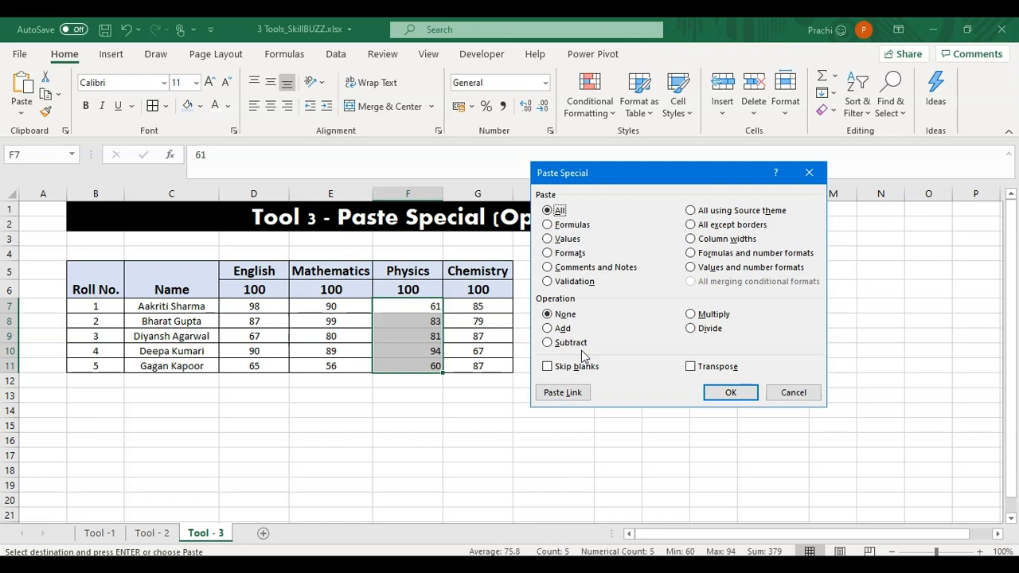
left_click(808, 172)
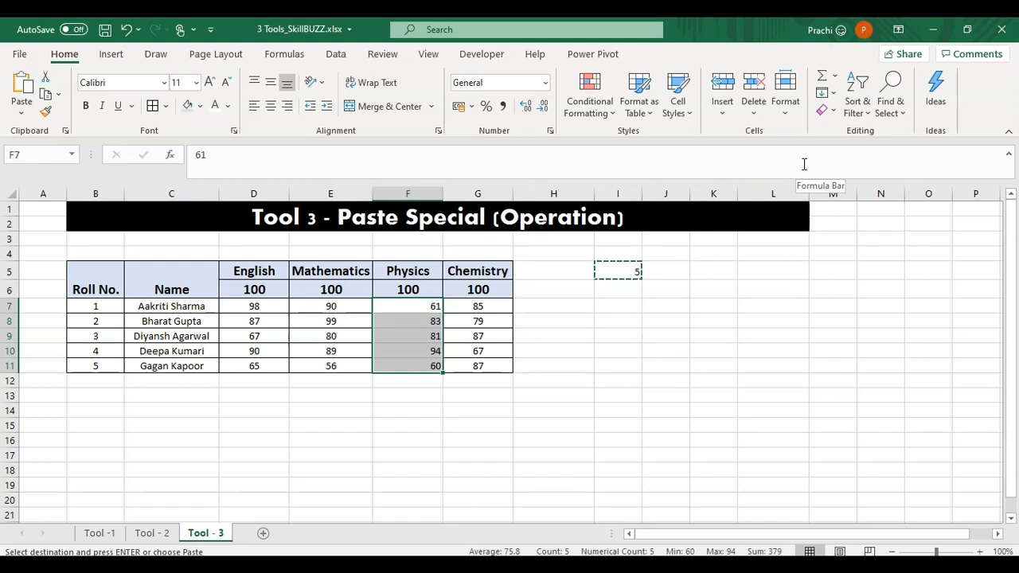
Step: Subtract the copied value in I5 from the Physics marks in F7:F11 using Paste Special with the Subtract operation
left_click(598, 306)
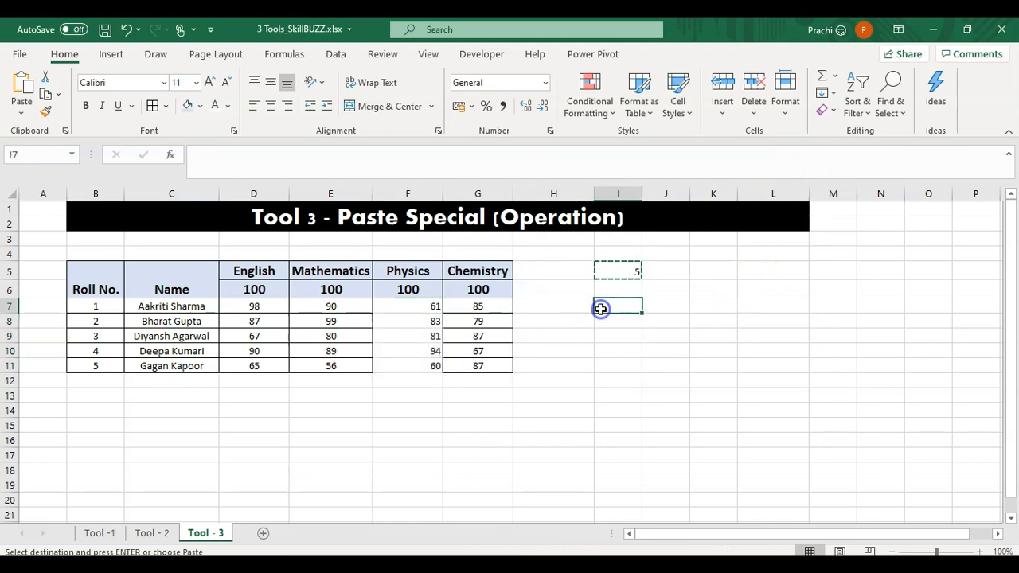
left_click(623, 269)
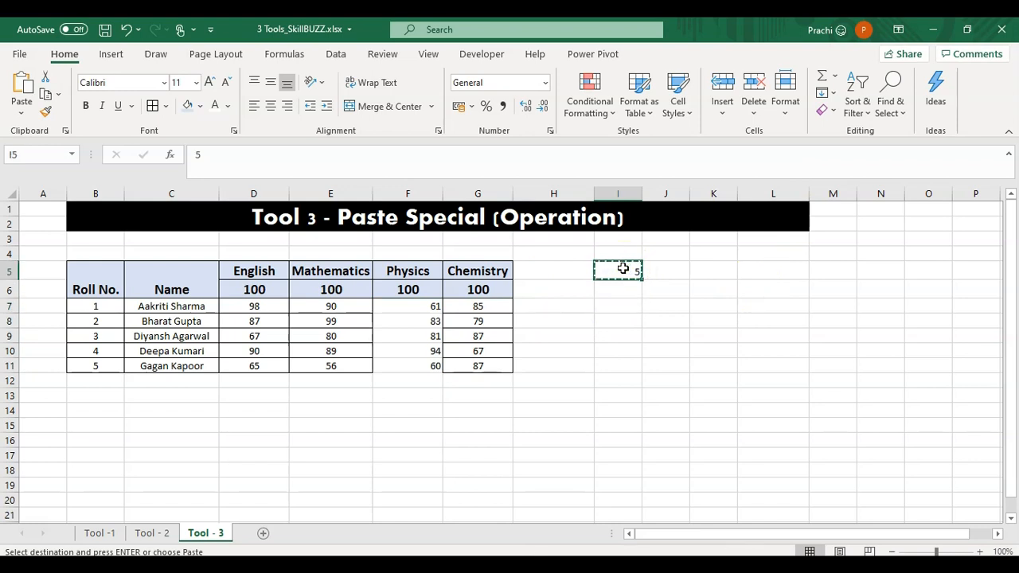
left_click_drag(404, 304, 406, 363)
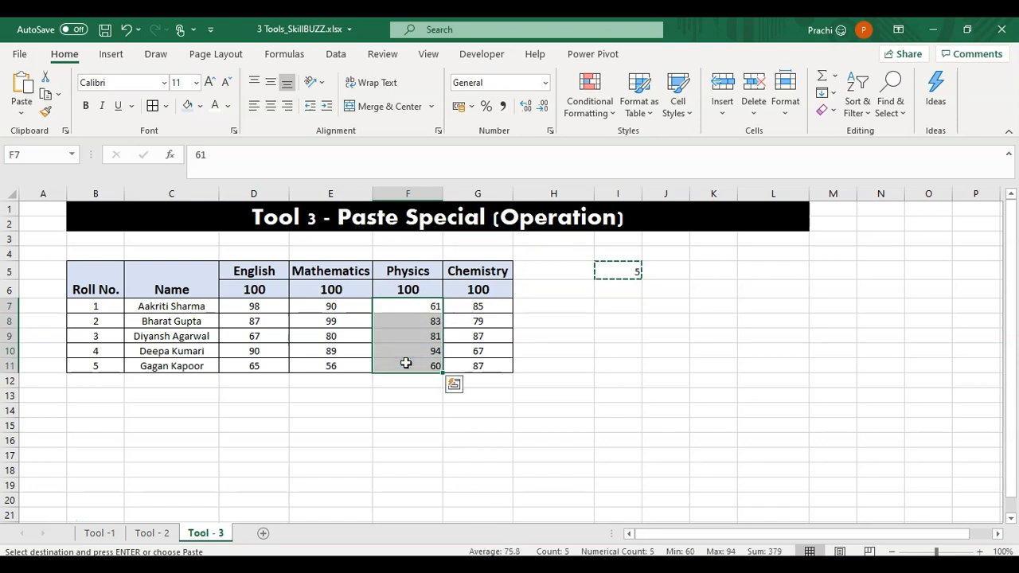
left_click(20, 117)
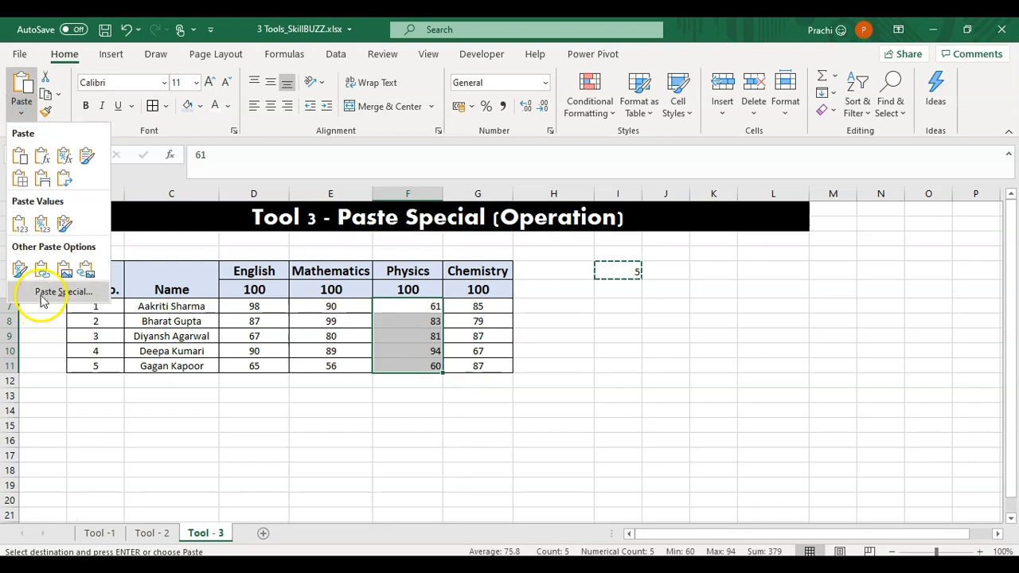
left_click(41, 294)
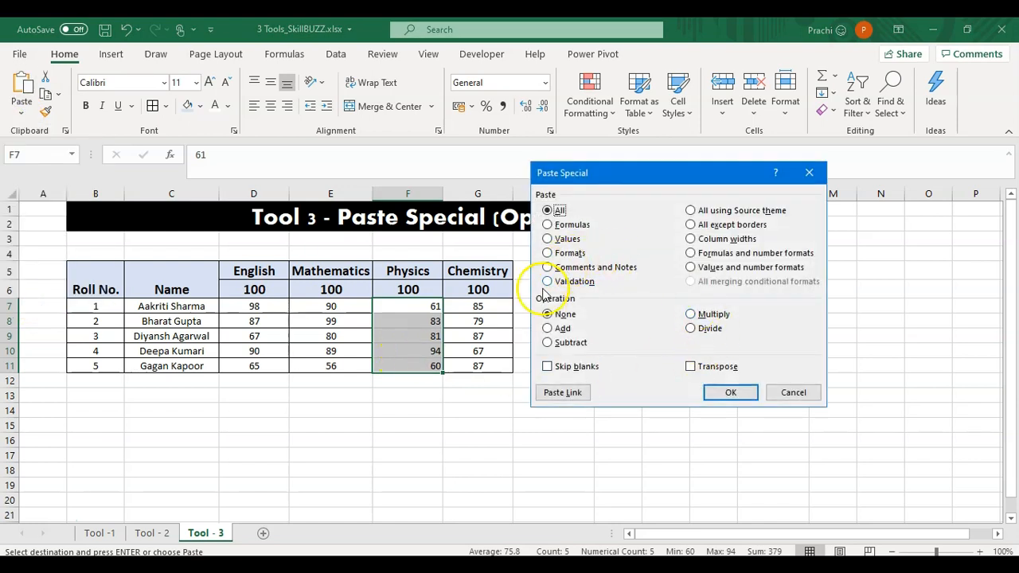
left_click(565, 343)
left_click(724, 390)
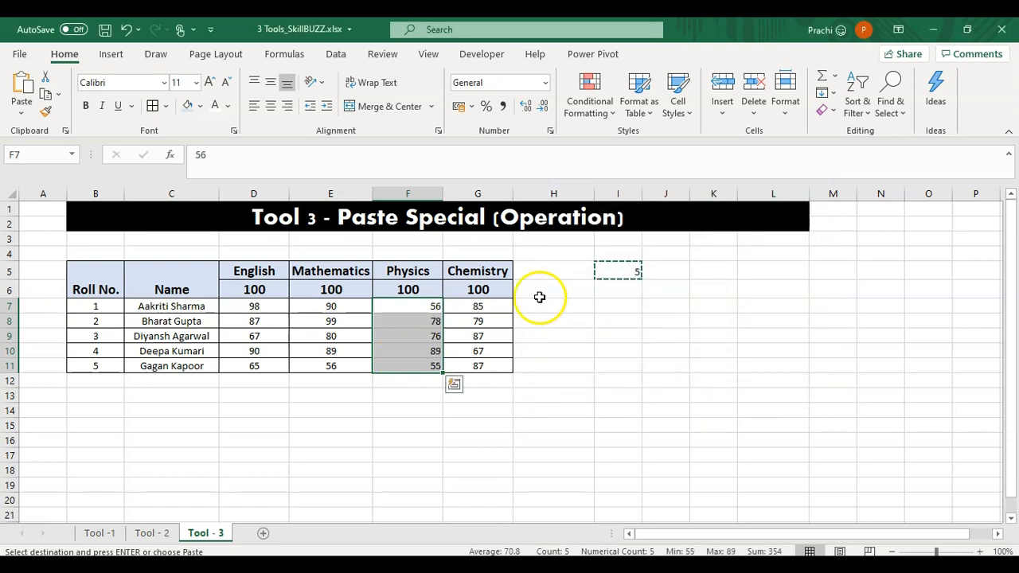